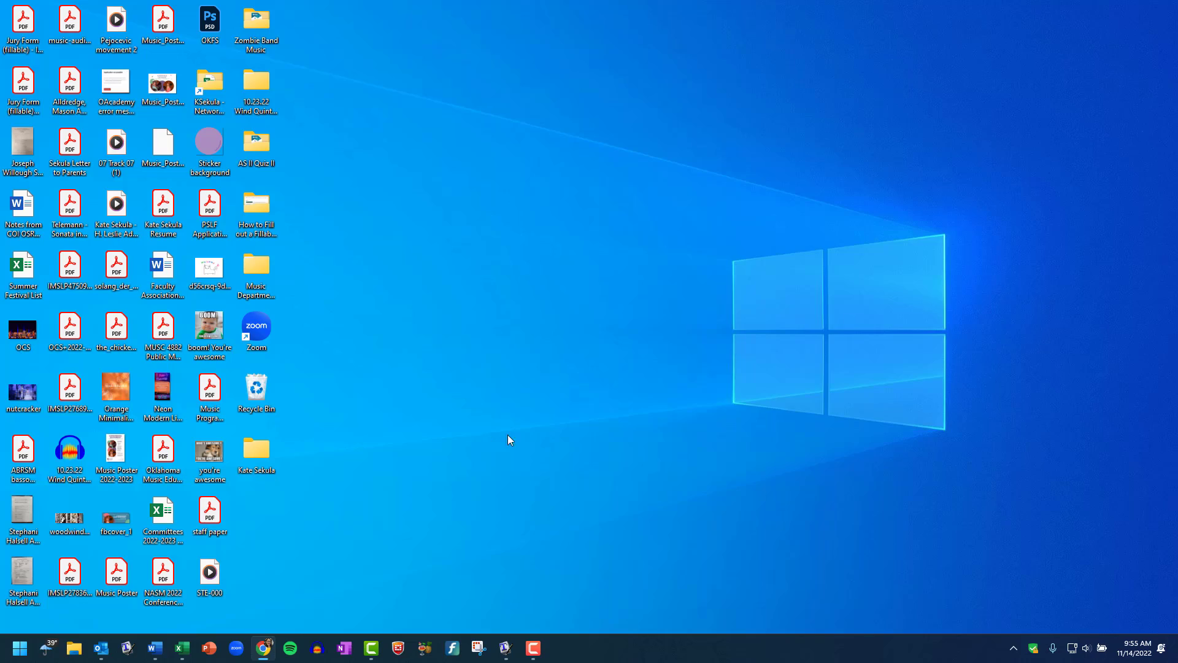
# Drag the Chrome window showing the university sign-in page onto the screen
pyautogui.moveTo(1177, 7); pyautogui.dragTo(401, 113)
# Maximize Chrome and go to the usaomusic.wordpress.com music handbook page
pyautogui.click(769, 110)
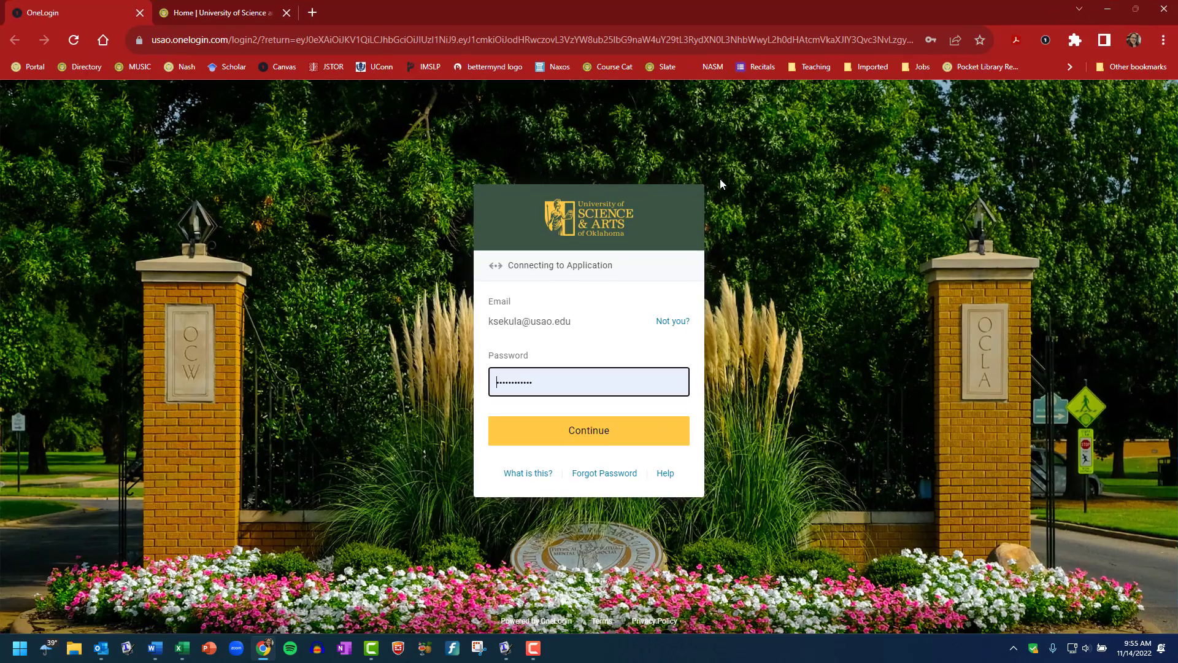
pyautogui.click(326, 41)
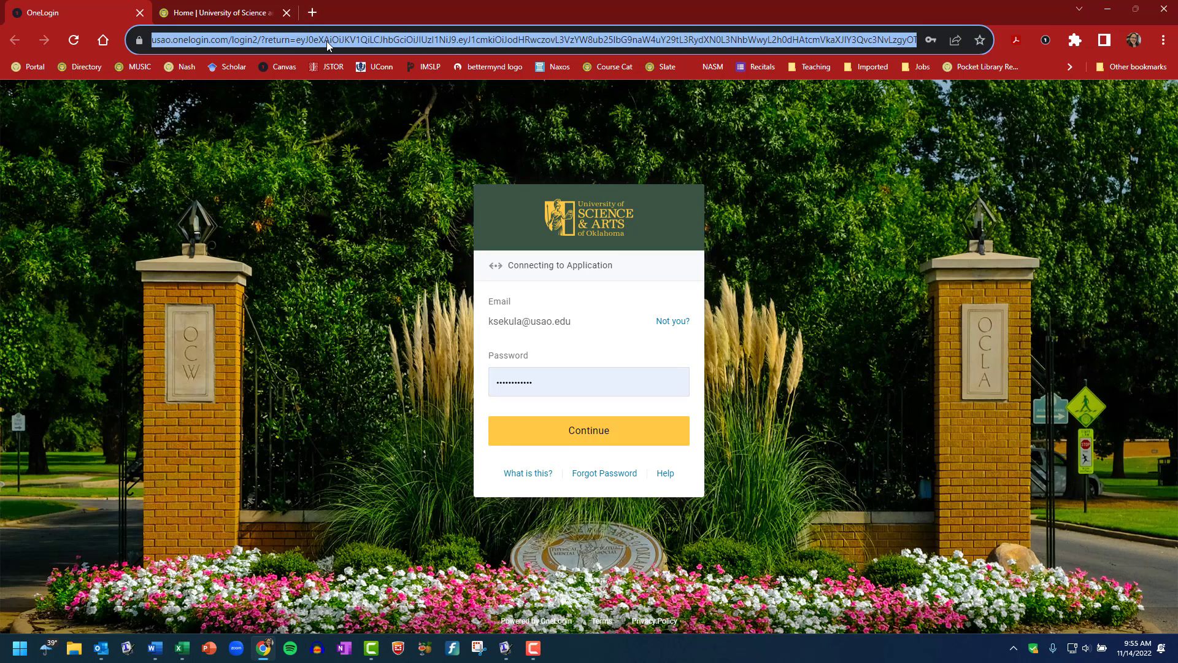
pyautogui.write('usaomusic.wordpress.com/handbook/')
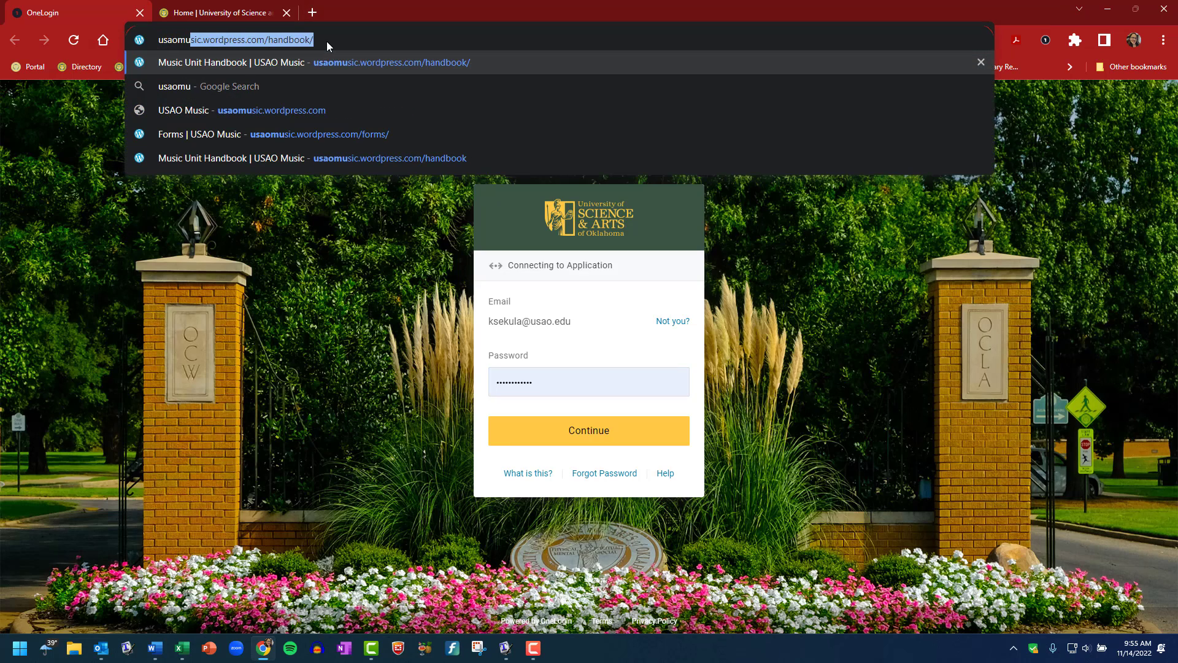
pyautogui.press('Return')
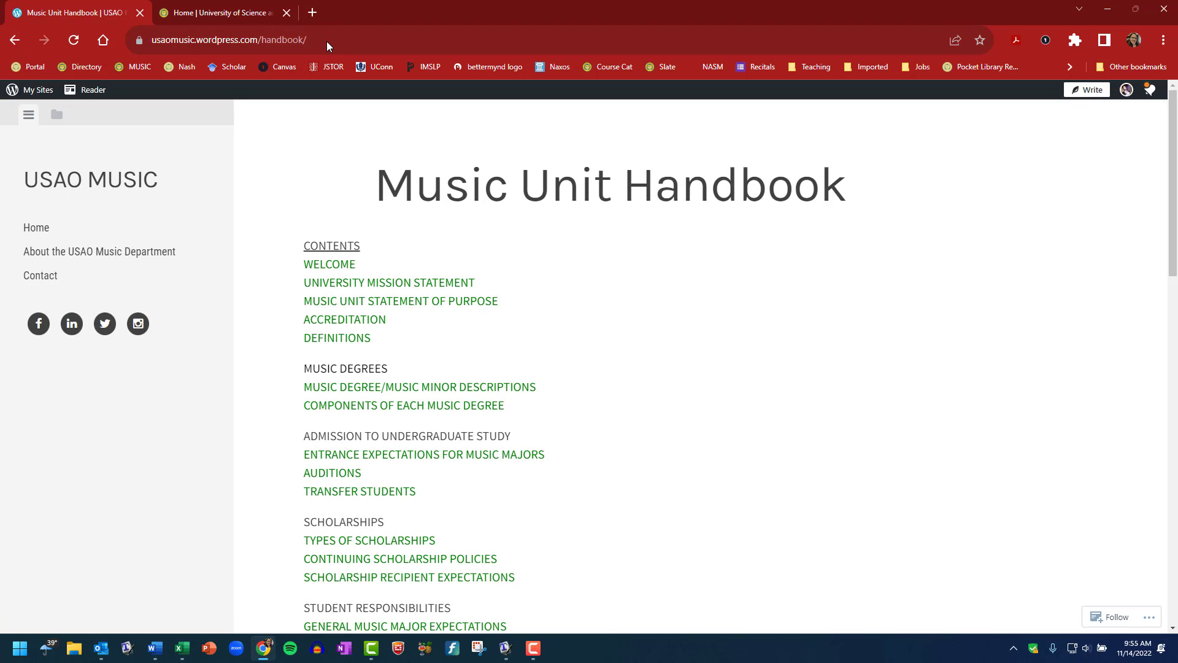
# Open the Forms page and the Voice sheet under Fall jury sheets
pyautogui.scroll(-6, 552, 300)
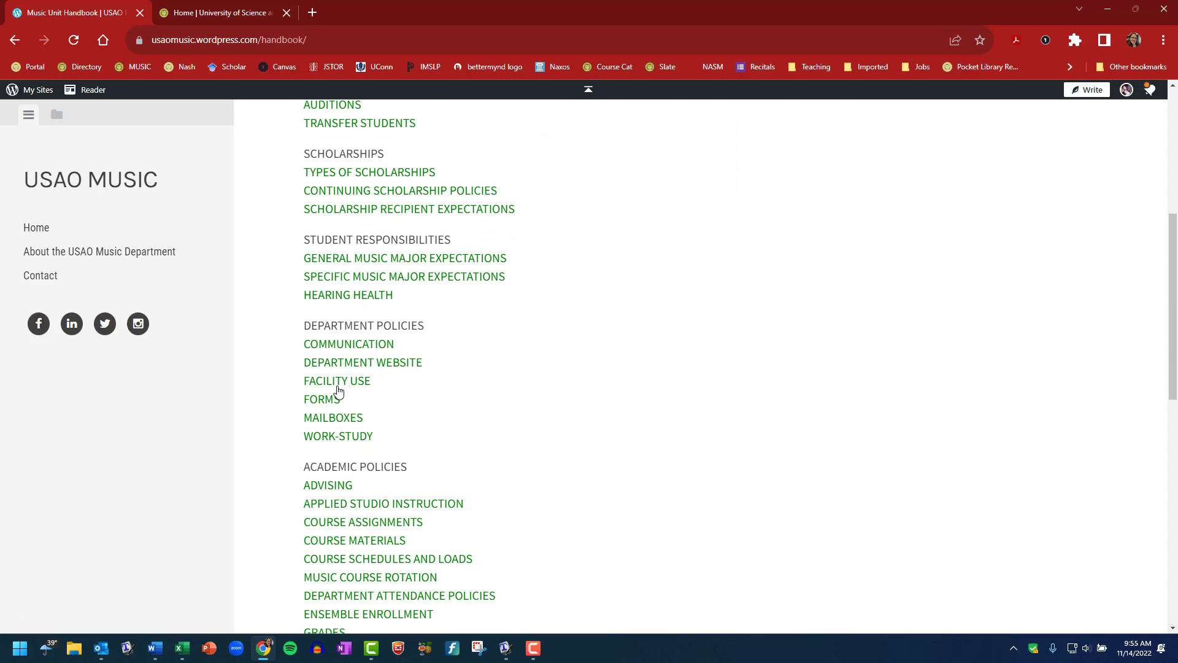
pyautogui.click(322, 400)
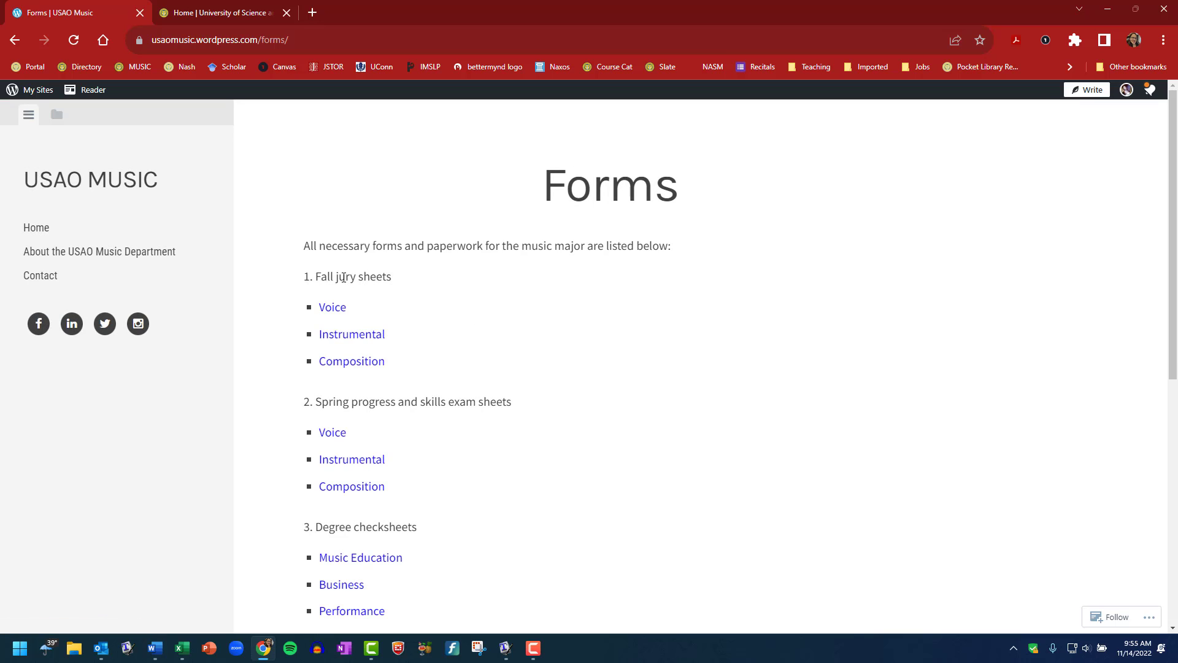
pyautogui.click(334, 307)
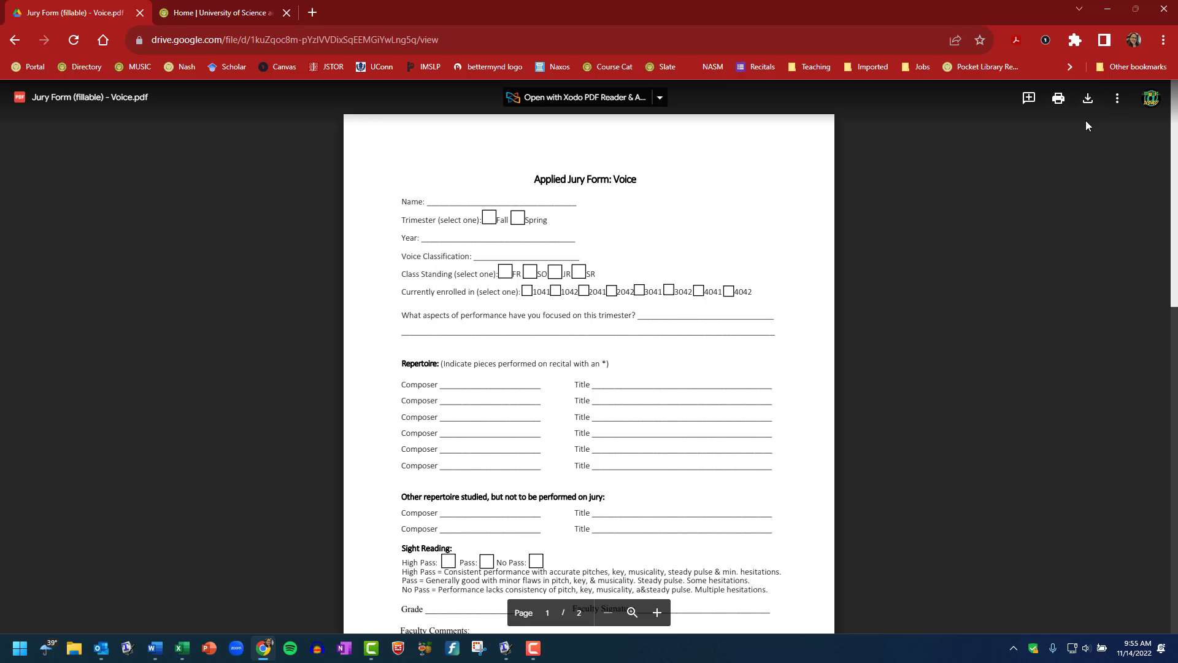
# Download 'Jury Form (fillable) - Voice.pdf' and drag it onto the desktop, then minimize Chrome
pyautogui.click(1086, 99)
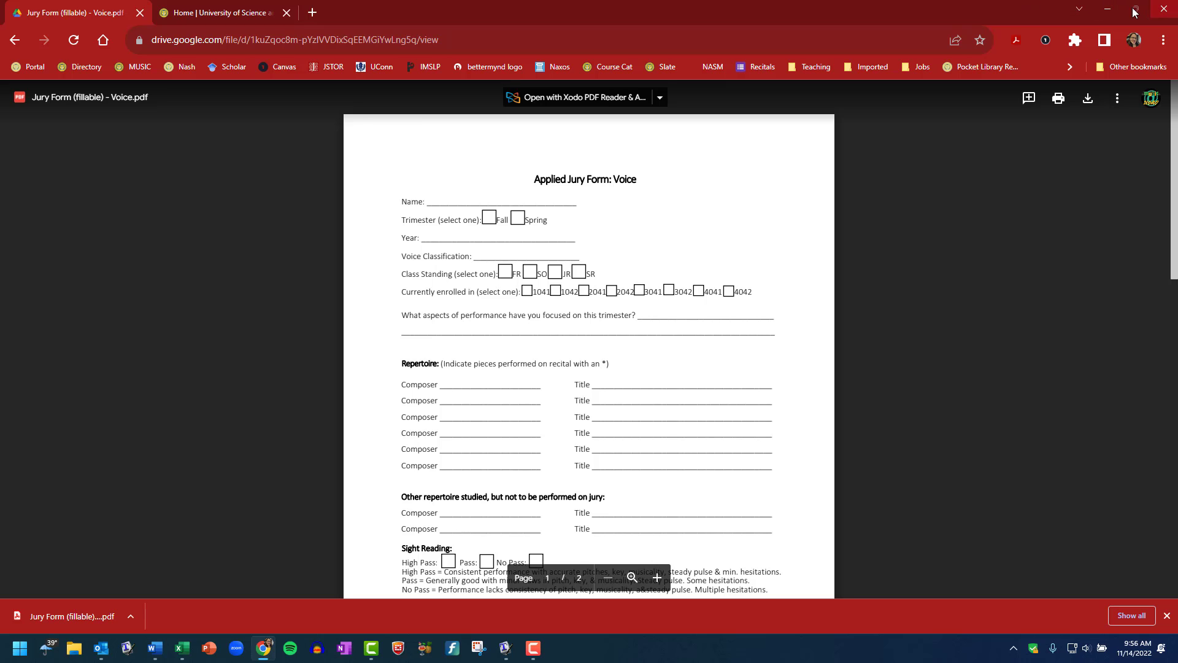
pyautogui.doubleClick(981, 9)
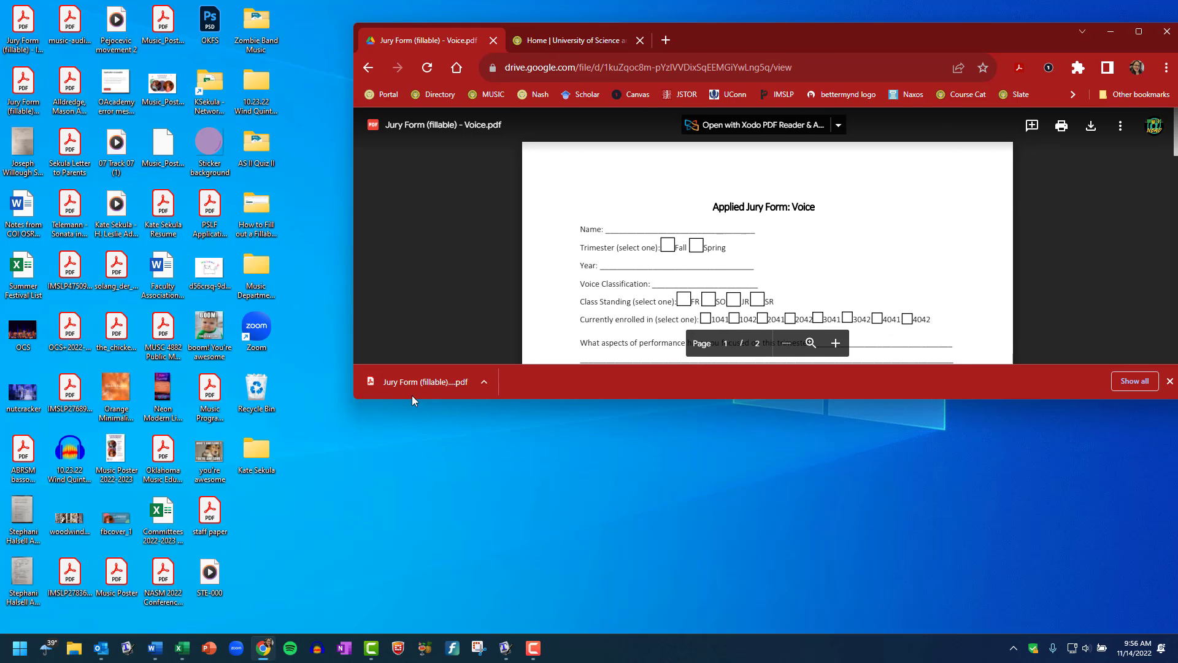
pyautogui.moveTo(424, 435); pyautogui.dragTo(426, 437)
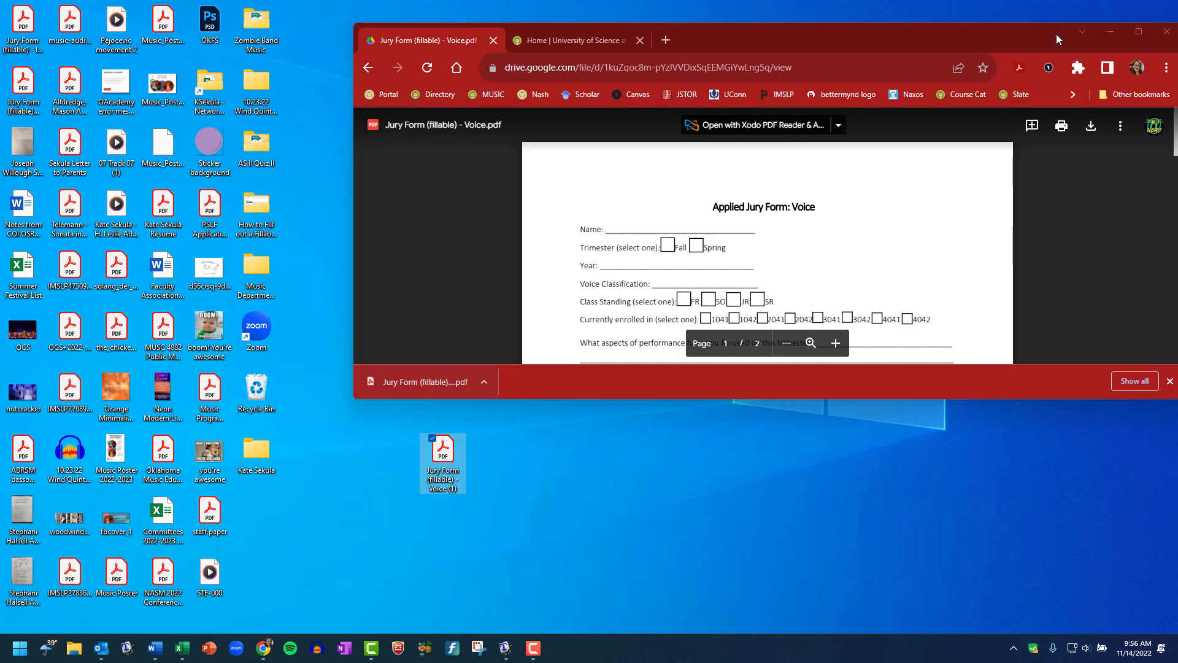
pyautogui.click(1108, 35)
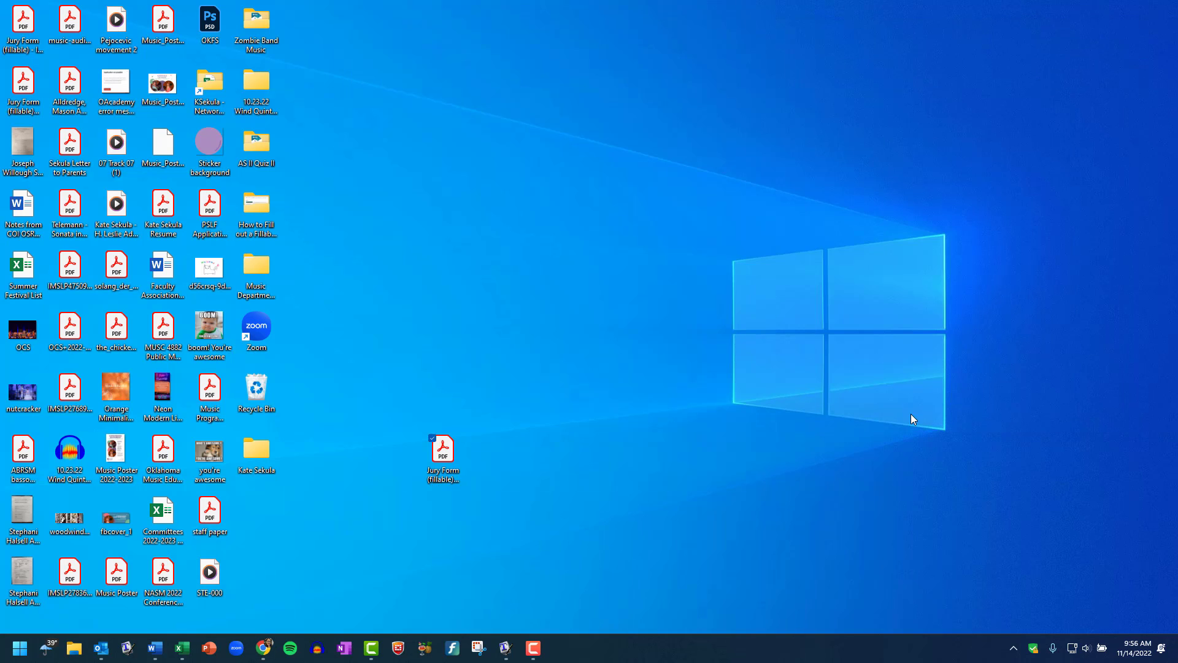
# Open the downloaded desktop PDF with Google Chrome
pyautogui.rightClick(448, 456)
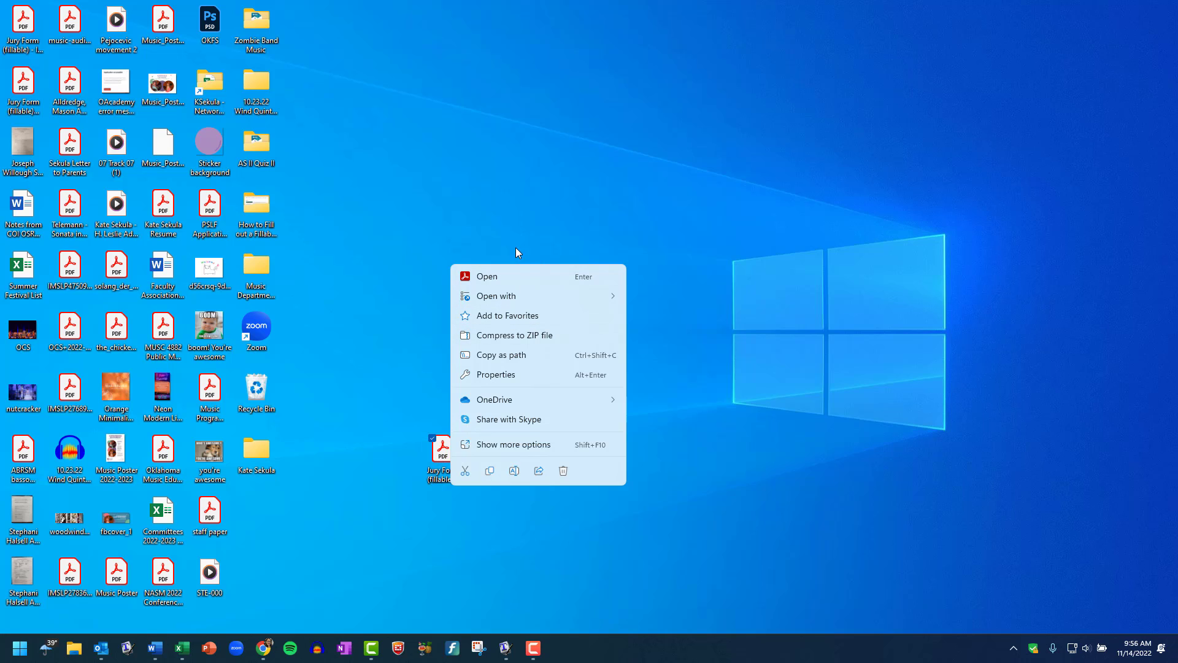
pyautogui.moveTo(524, 297)
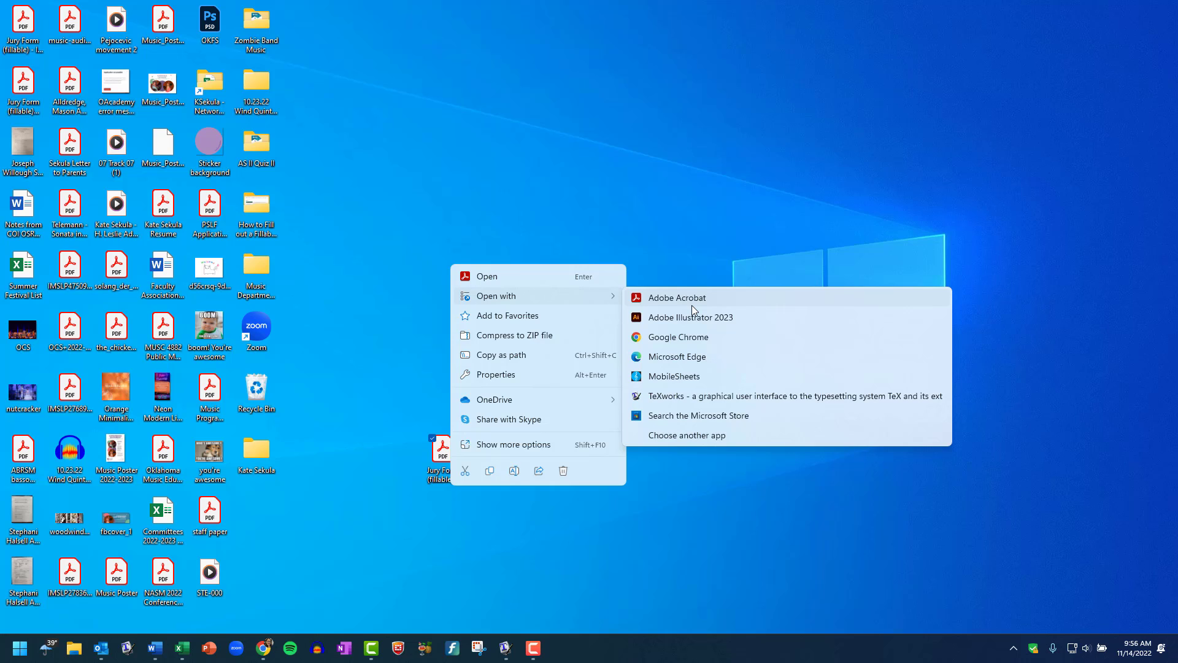
pyautogui.click(666, 339)
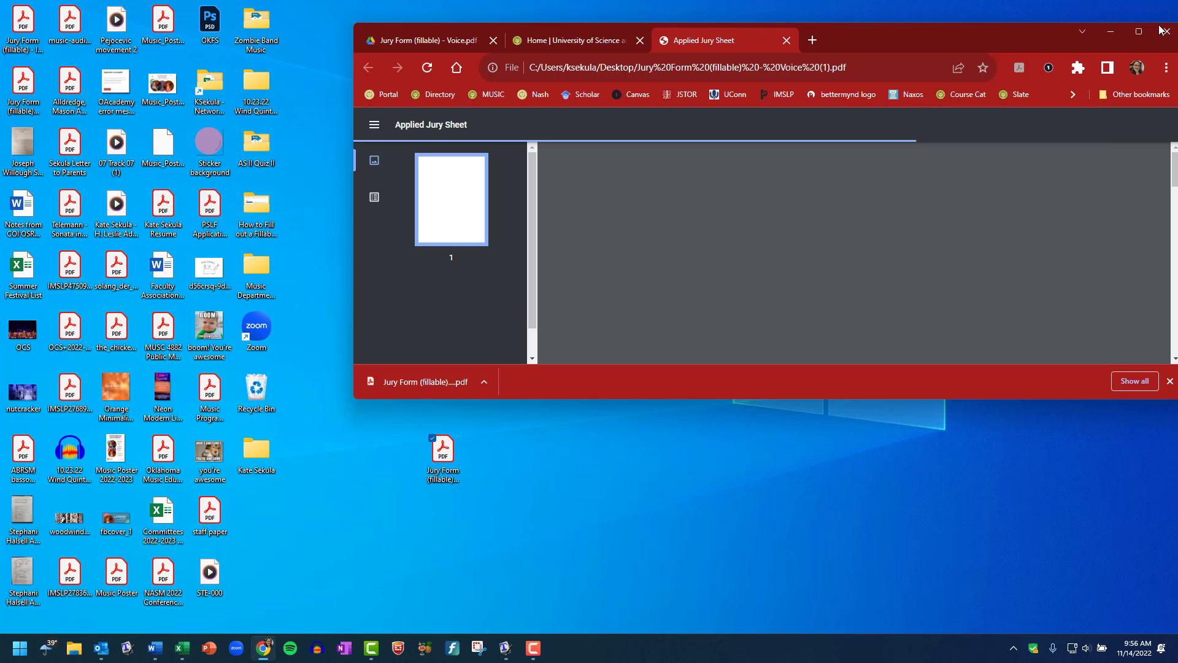
# Maximize the viewer and enter the student's name, the Fall trimester and year 2022
pyautogui.click(1139, 31)
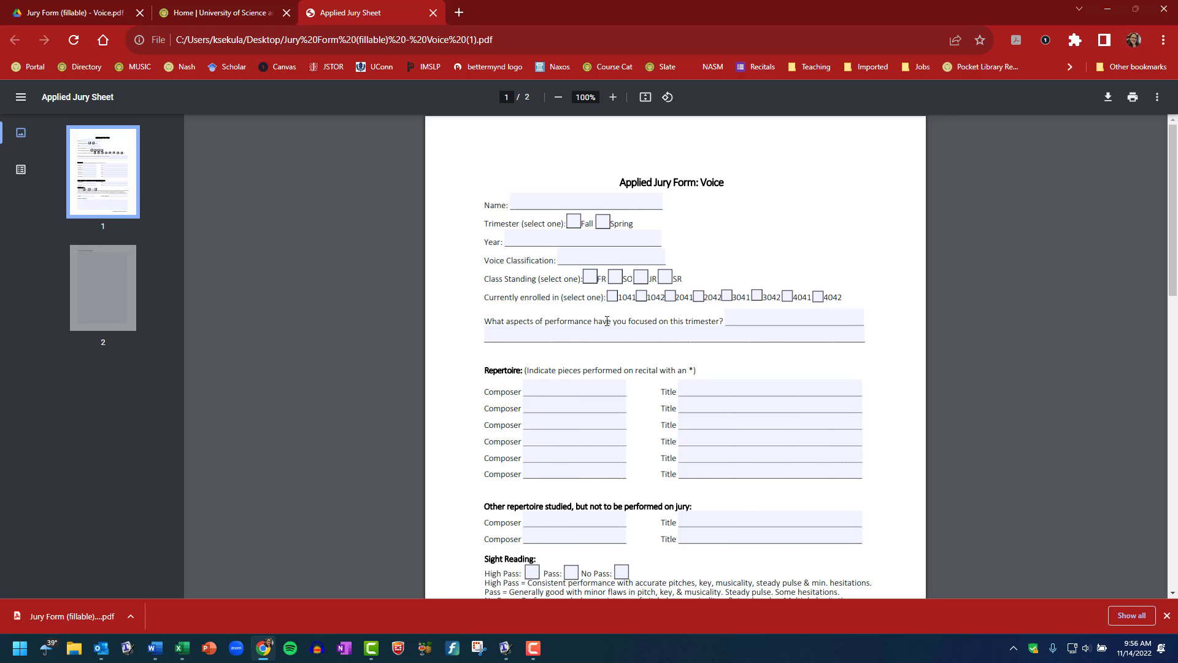
pyautogui.click(528, 205)
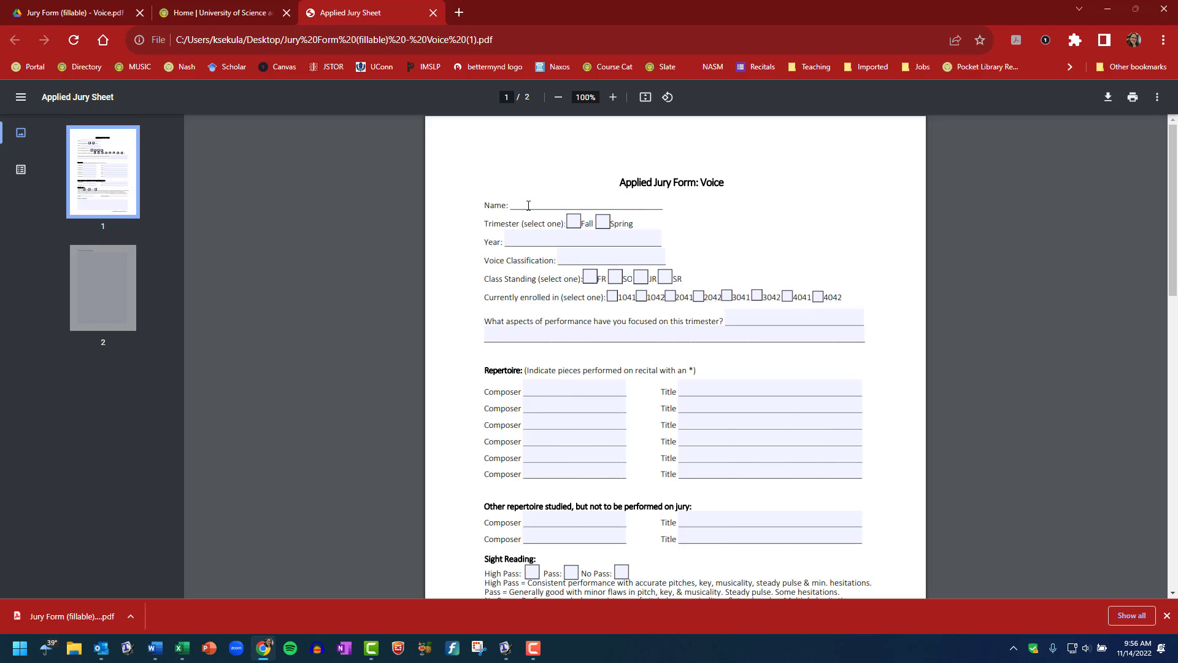
pyautogui.click(573, 222)
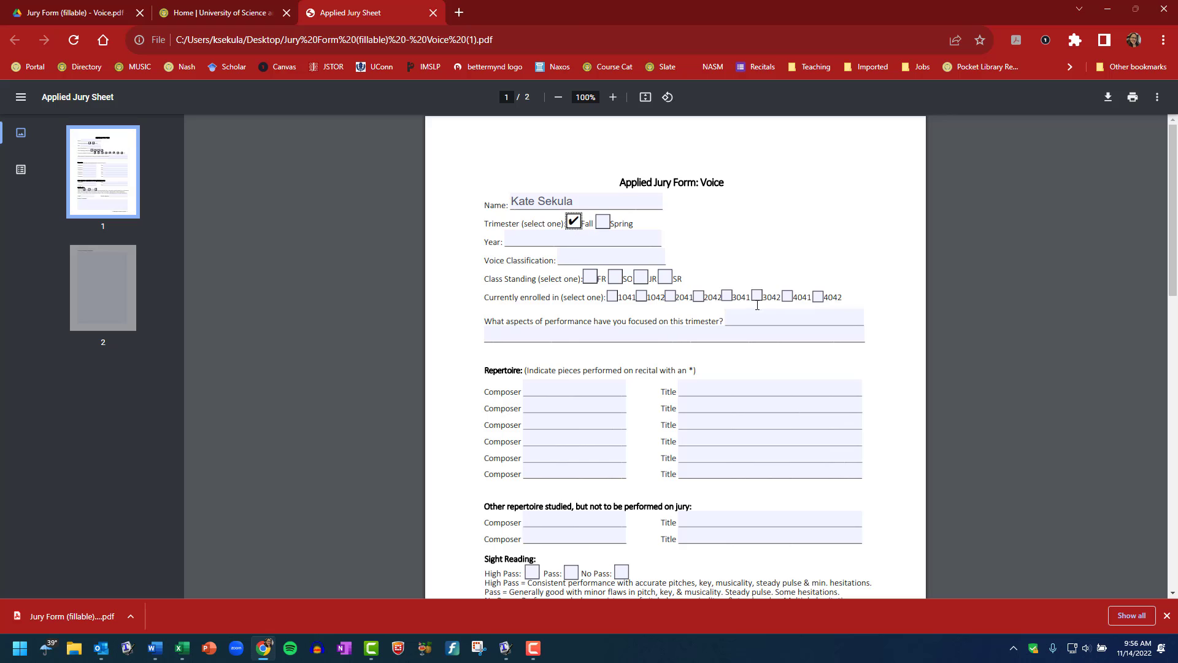
pyautogui.click(511, 240)
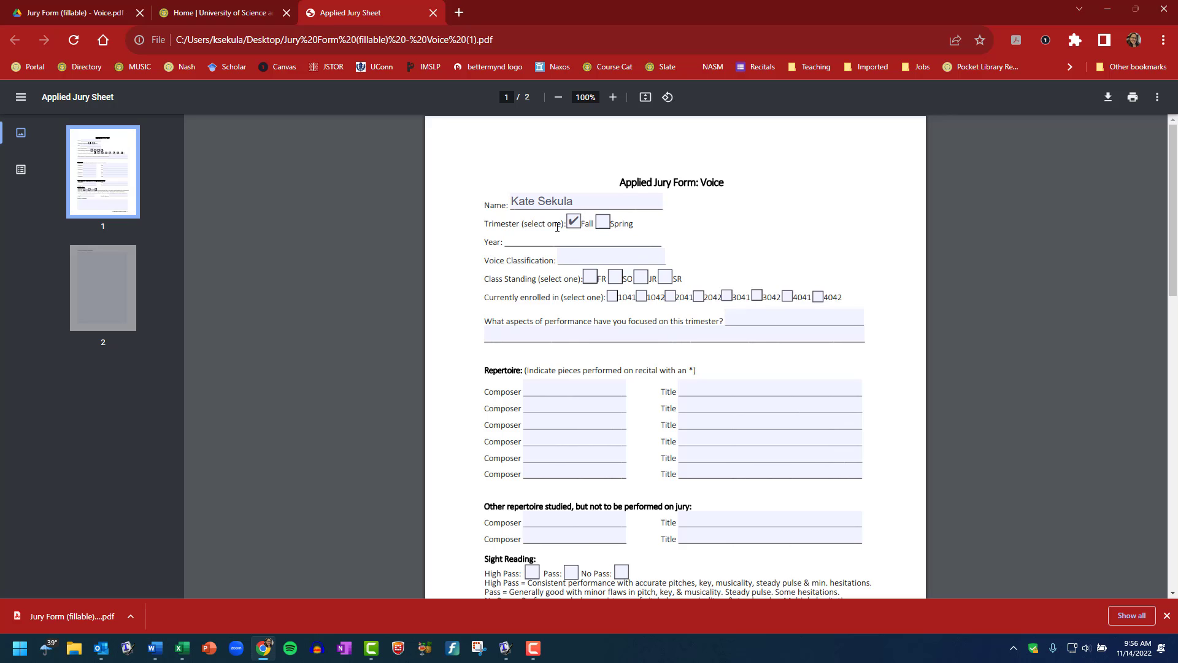
pyautogui.write('2022')
# Set classification Soprano, tick FR and 1042, and enter focus 'Emoting during perf'
pyautogui.click(600, 259)
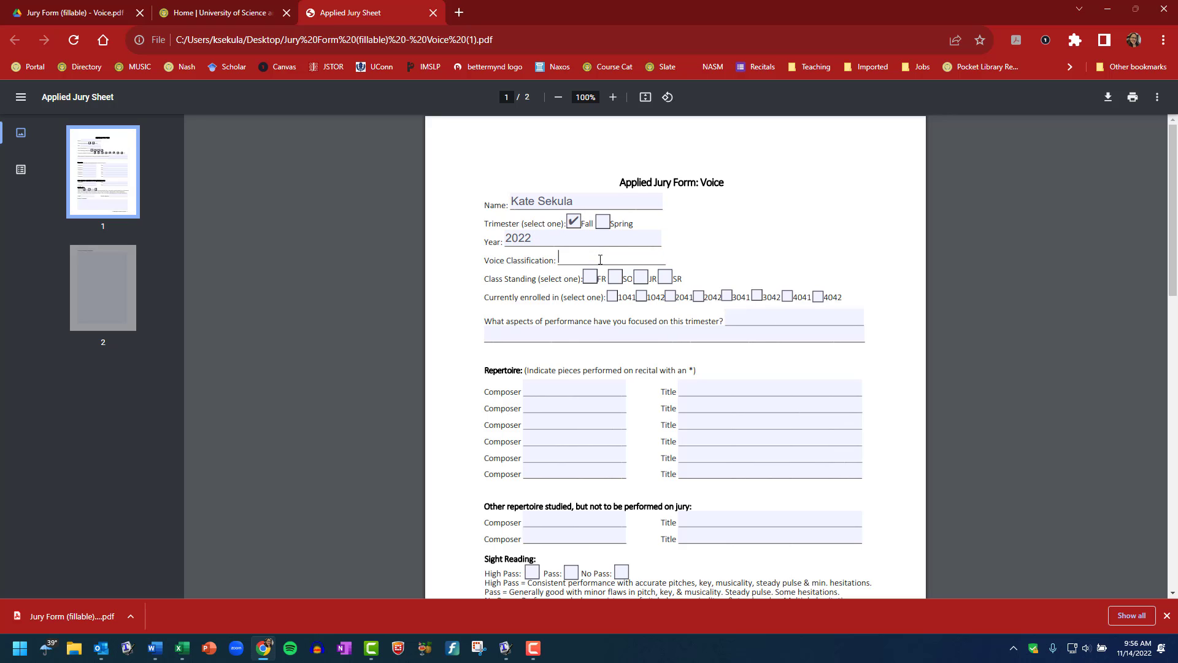
pyautogui.write('Soprano')
pyautogui.click(589, 276)
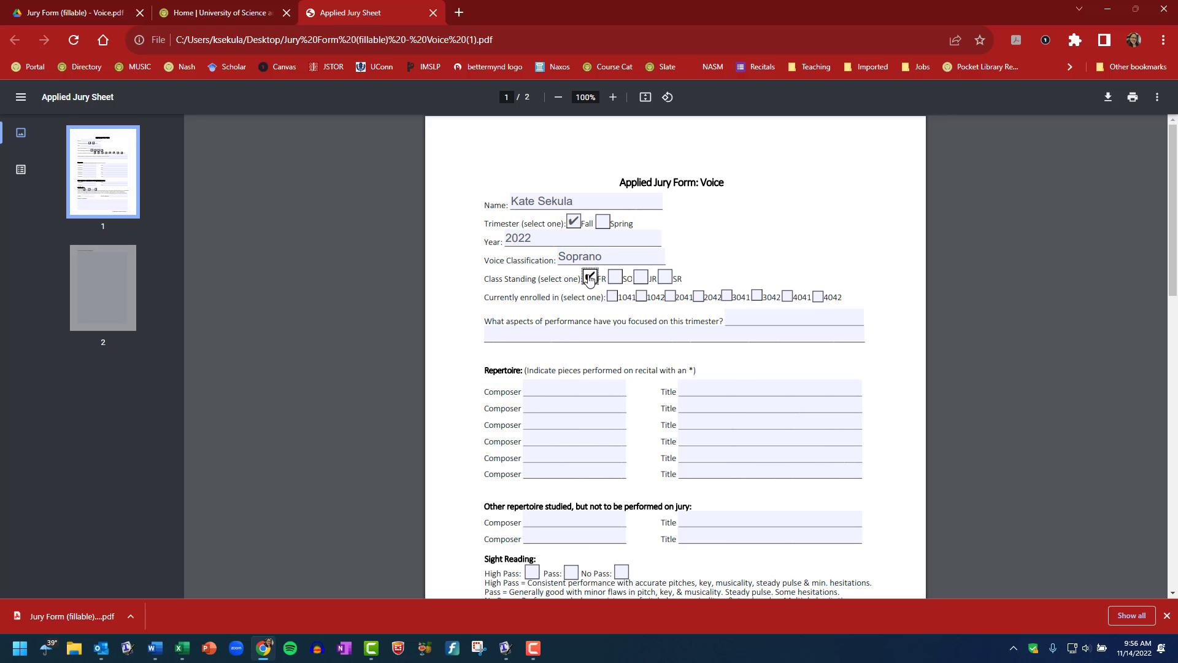
pyautogui.click(642, 299)
pyautogui.click(754, 313)
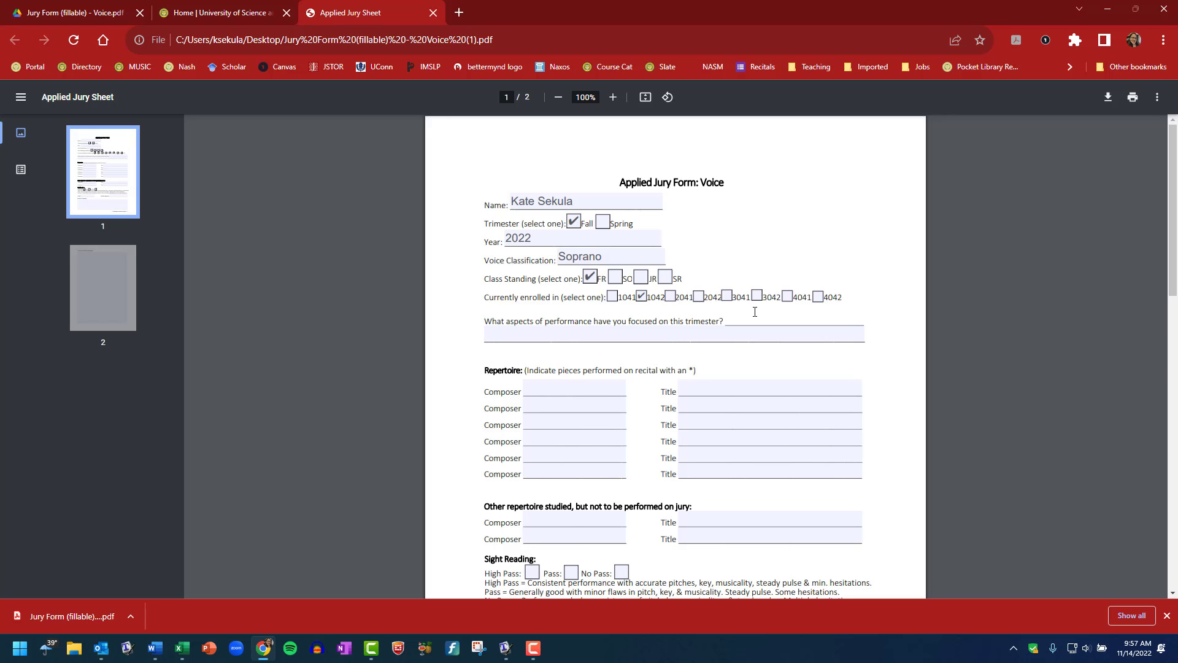
pyautogui.write('Emoting during perf.')
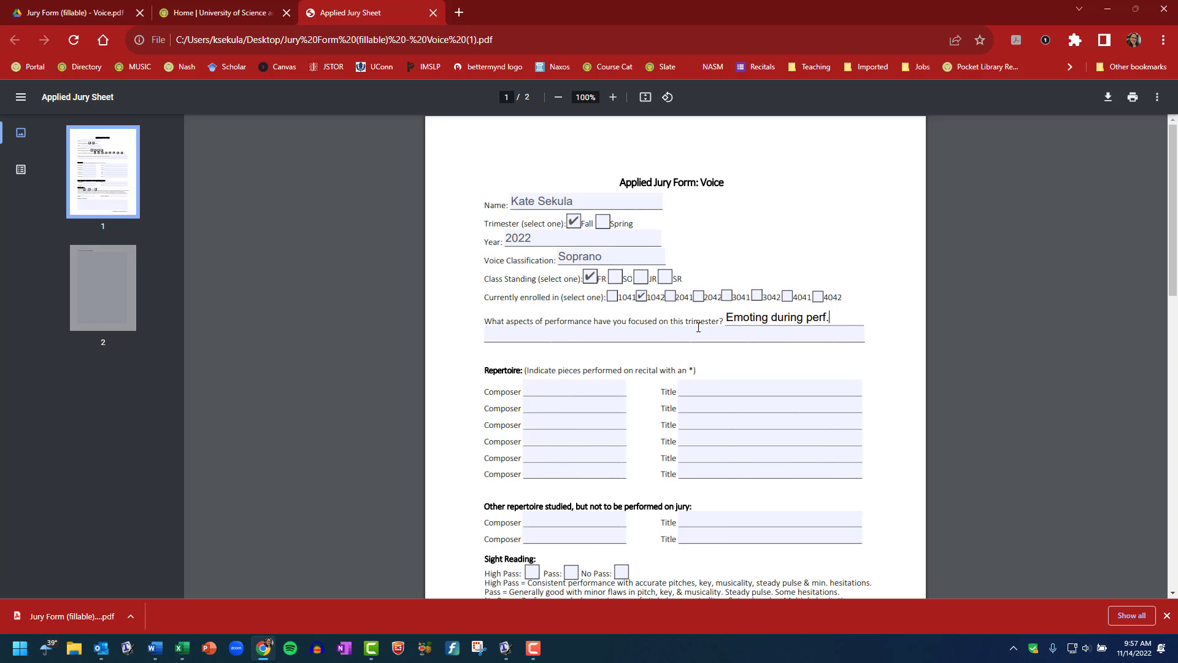
# Add 'Italian diction. Extending upper range.' on the focus answer's second line
pyautogui.click(675, 337)
pyautogui.write('It')
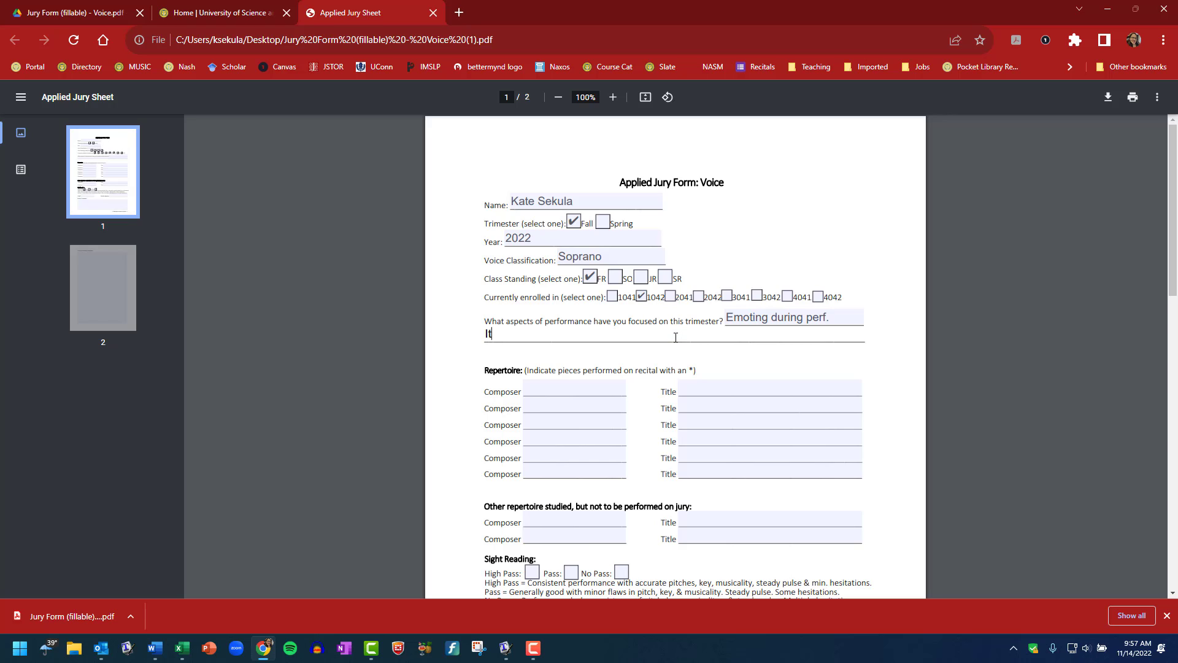
pyautogui.write('alian diction. Extend')
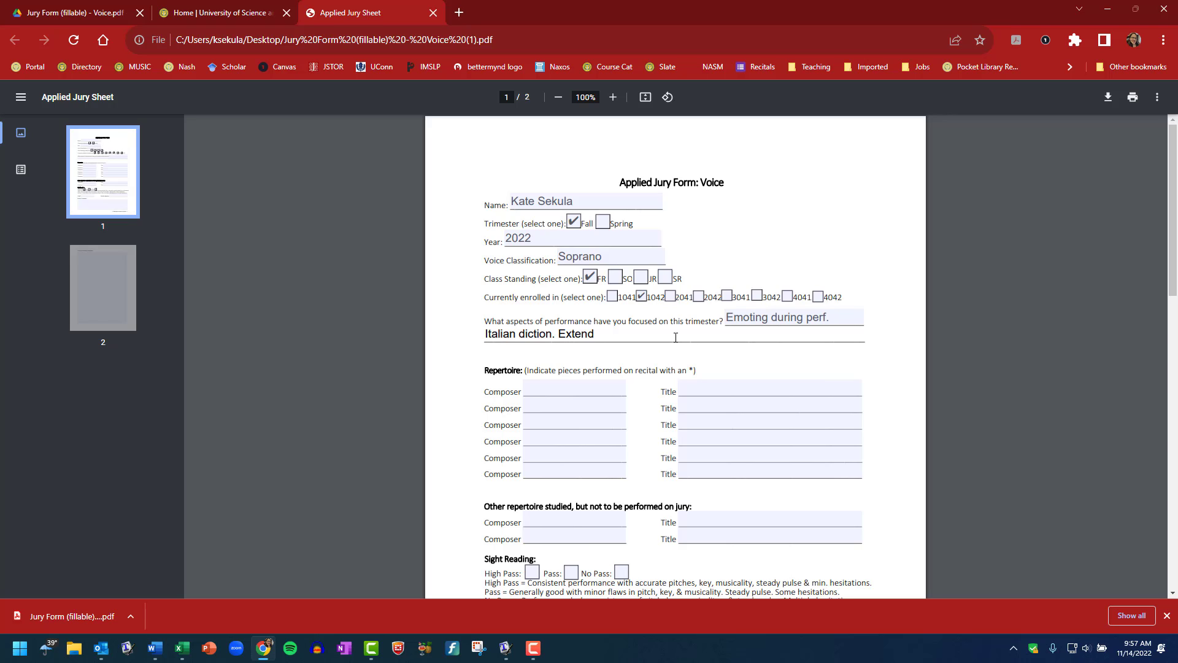
pyautogui.write('ing upper range.')
# Fill the first repertoire row with composer John Duke and title 'Lovliest of Trees'
pyautogui.click(569, 386)
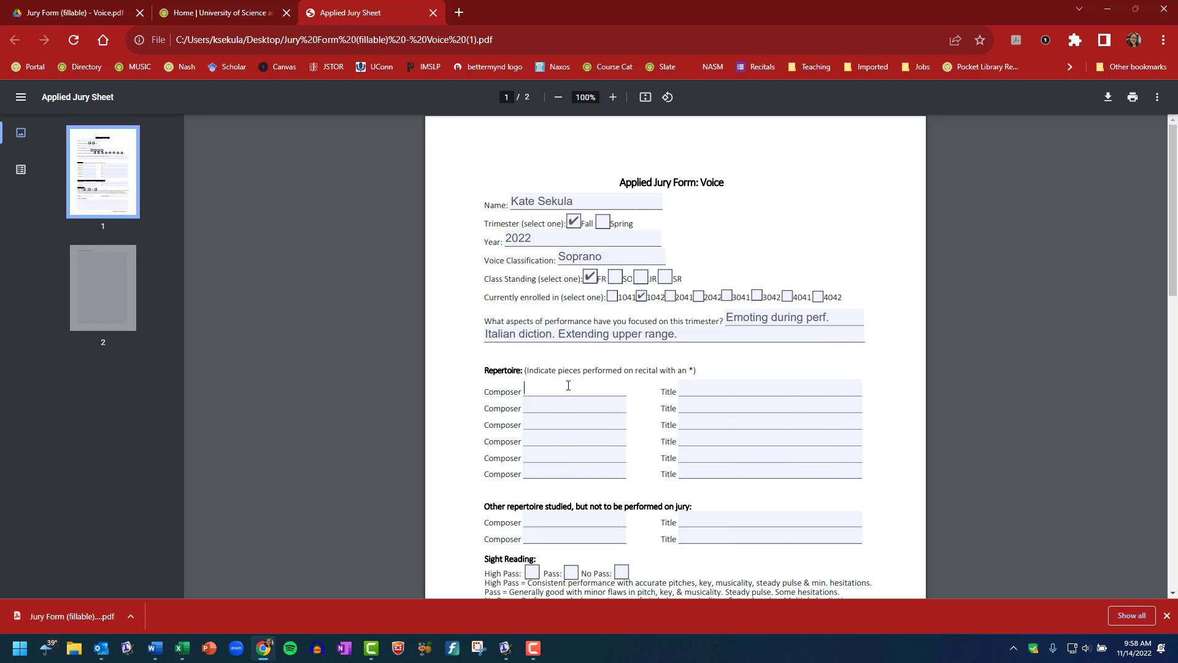
pyautogui.write('Lovliest of Trees')
pyautogui.tripleClick(609, 391)
pyautogui.write('L')
pyautogui.click(681, 386)
pyautogui.write('Lovliest of Trees')
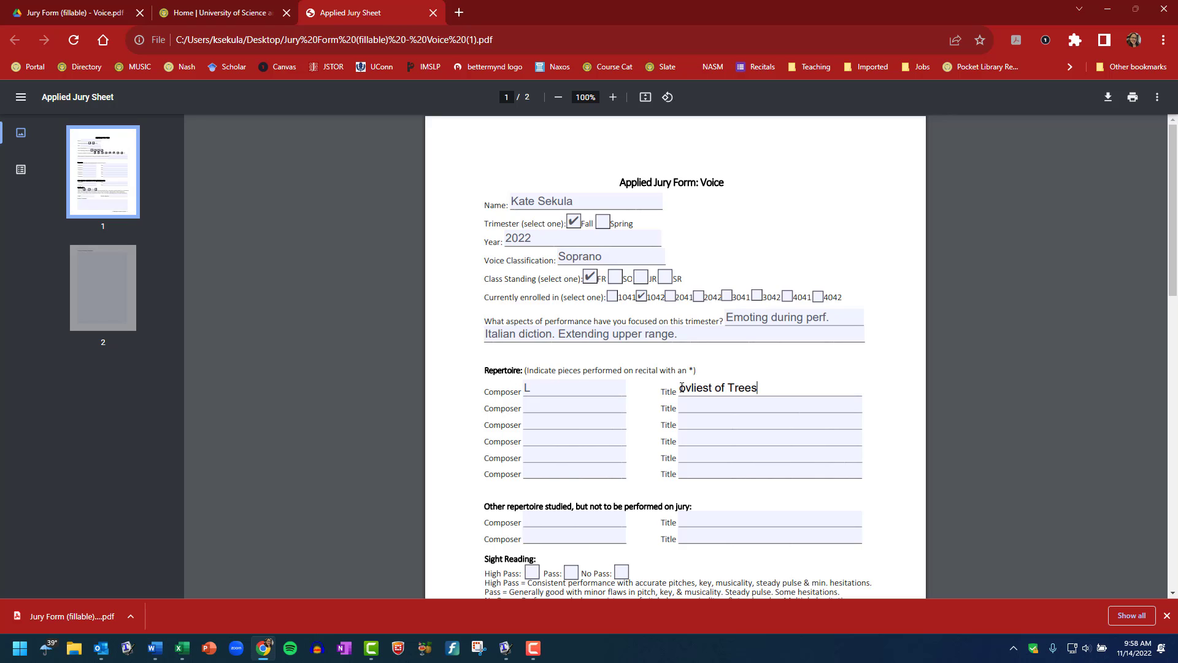
pyautogui.write('L')
pyautogui.press('BackSpace')
pyautogui.click(681, 389)
pyautogui.write('L')
pyautogui.click(540, 393)
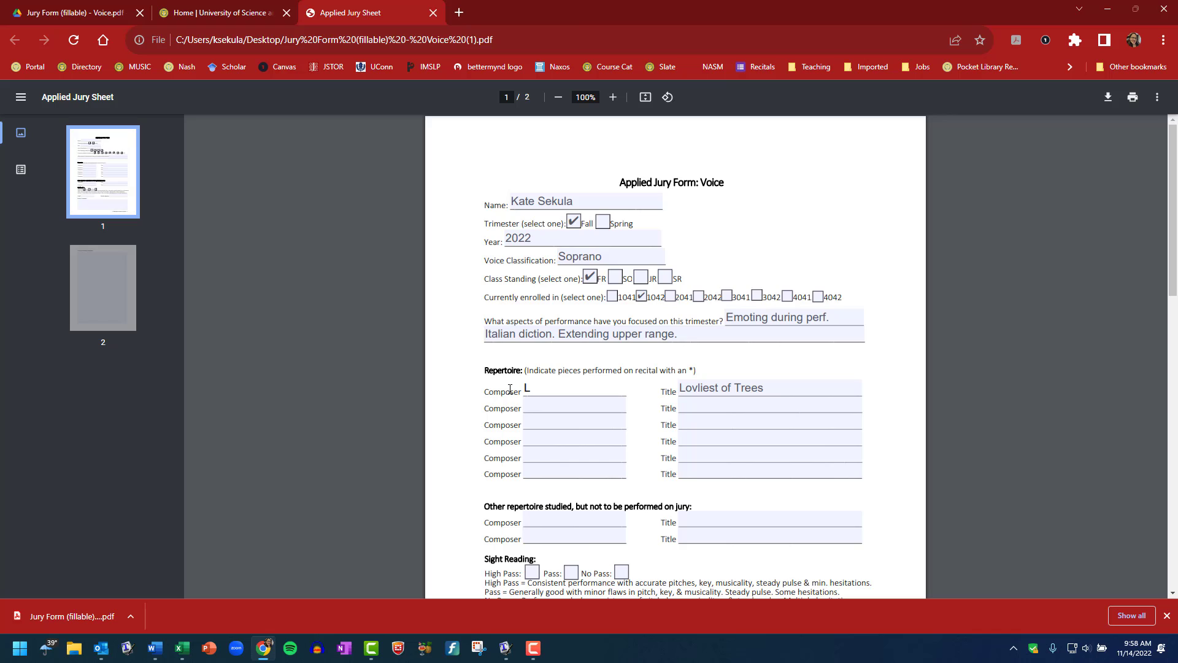
pyautogui.press('BackSpace')
pyautogui.write('John Duke')
# Enter 'Caro Mio Bene' as the second title and mark 'Lovliest of Trees' with *
pyautogui.click(686, 410)
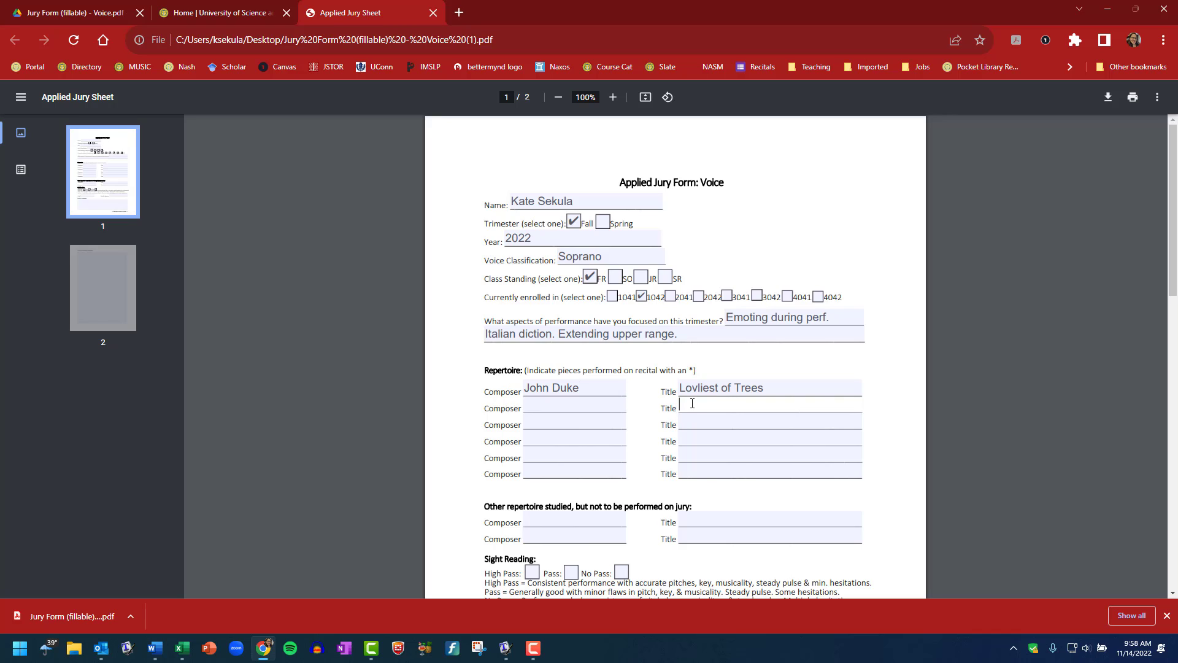
pyautogui.write('Caro Mio Bene')
pyautogui.click(598, 407)
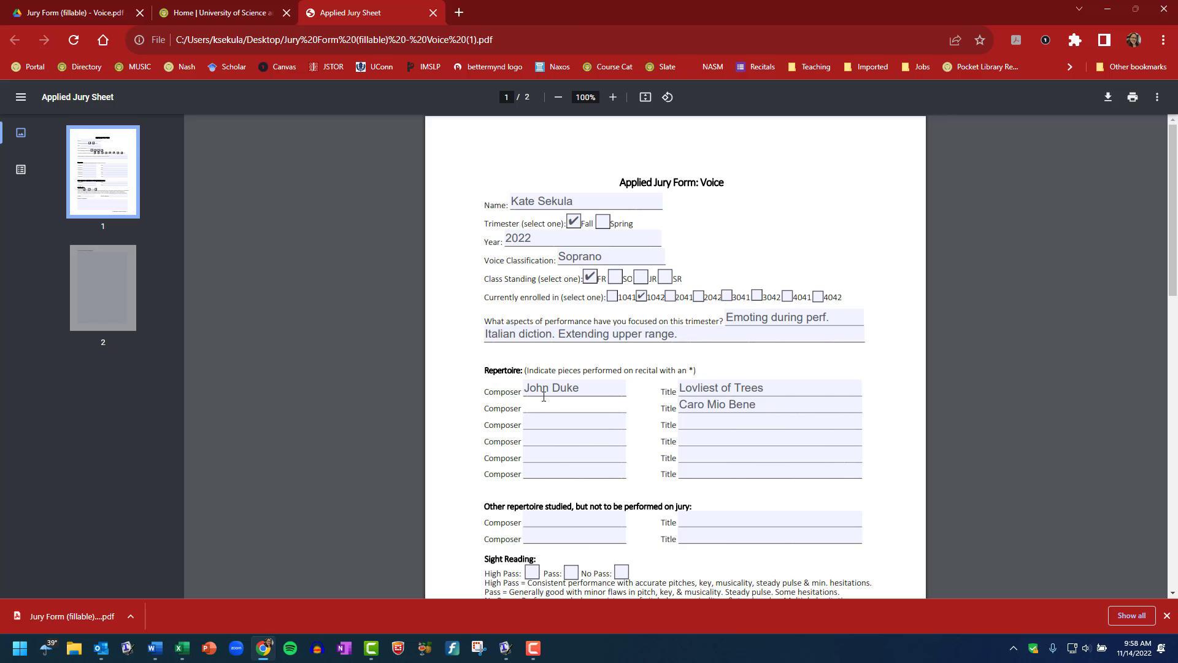
pyautogui.click(691, 421)
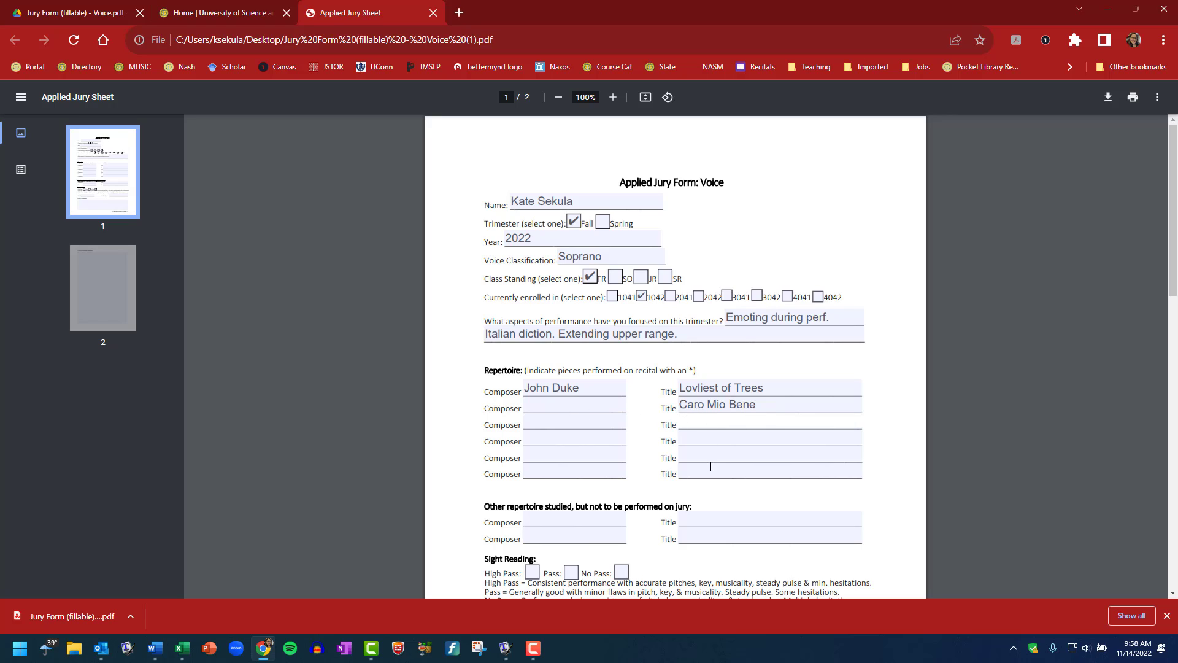
pyautogui.moveTo(529, 367); pyautogui.dragTo(699, 368)
pyautogui.click(777, 388)
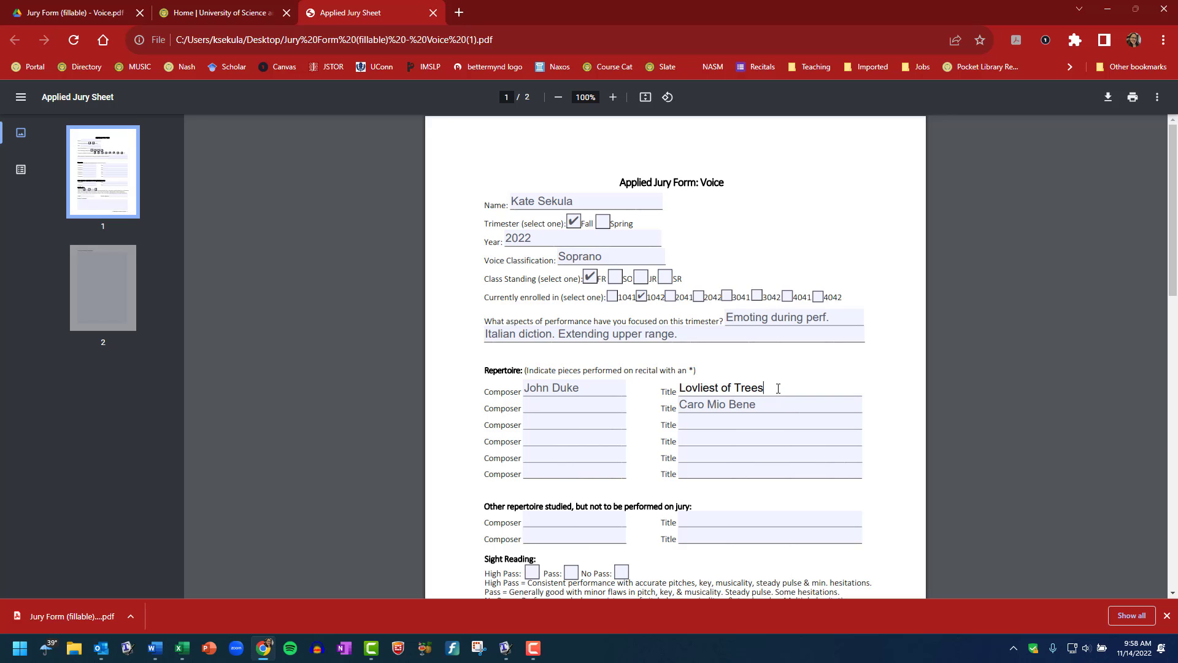
pyautogui.write('*')
pyautogui.click(602, 521)
# List Mozart's 'Queen of the Night Aria' as the first other-repertoire piece
pyautogui.scroll(-3, 589, 360)
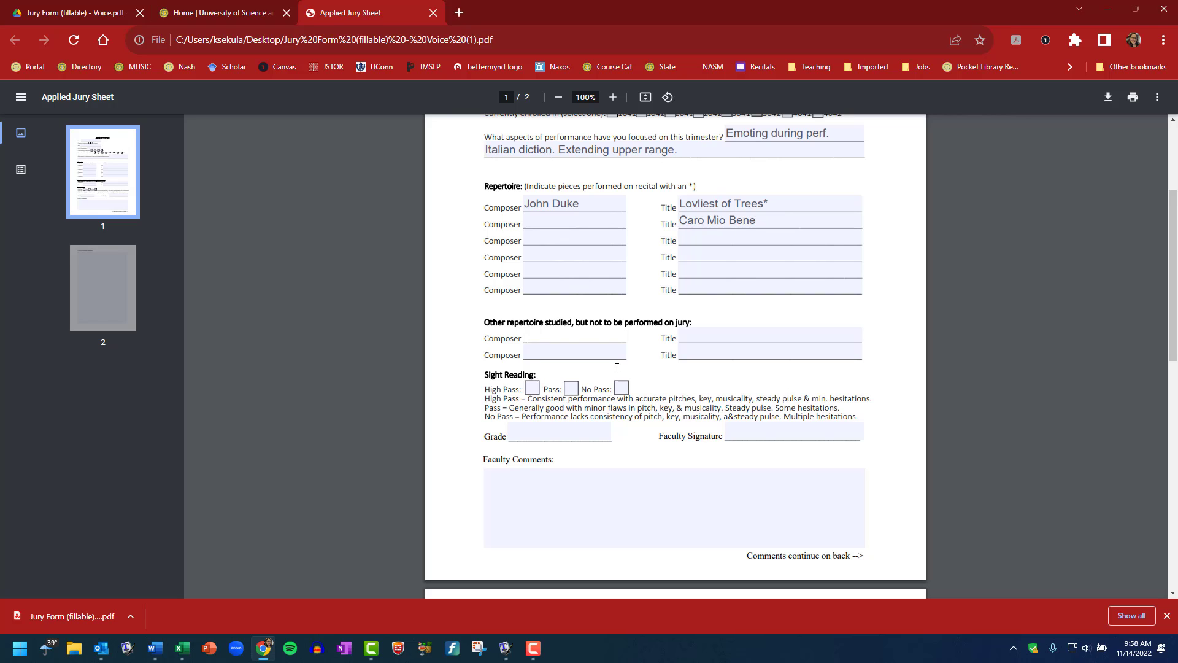
pyautogui.click(707, 329)
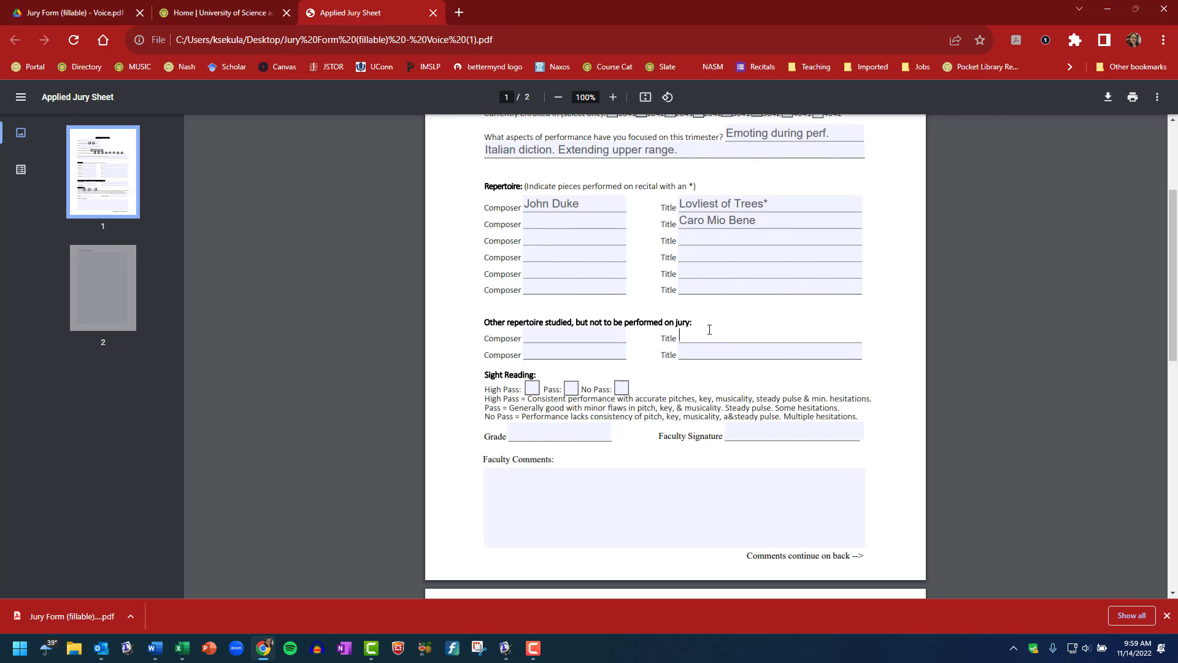
pyautogui.write('Queen of the Night Aria')
pyautogui.click(581, 329)
pyautogui.write('Mozart')
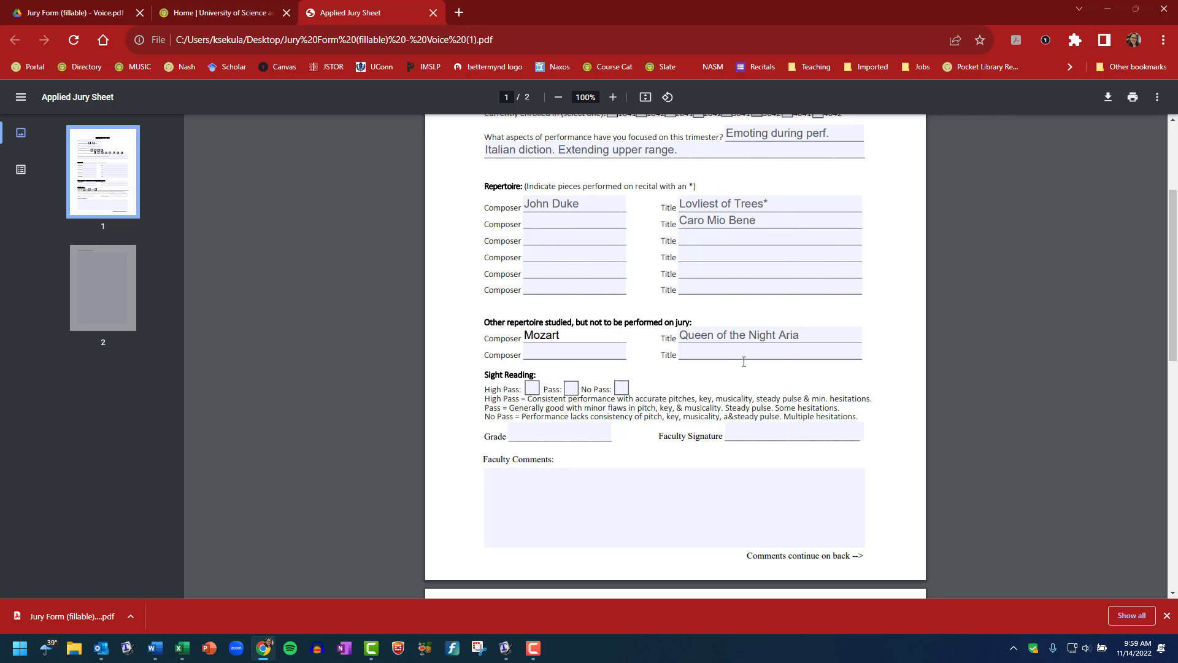
# Check the faculty comment fields on pages 1 and 2, leaving them empty
pyautogui.scroll(3, 744, 361)
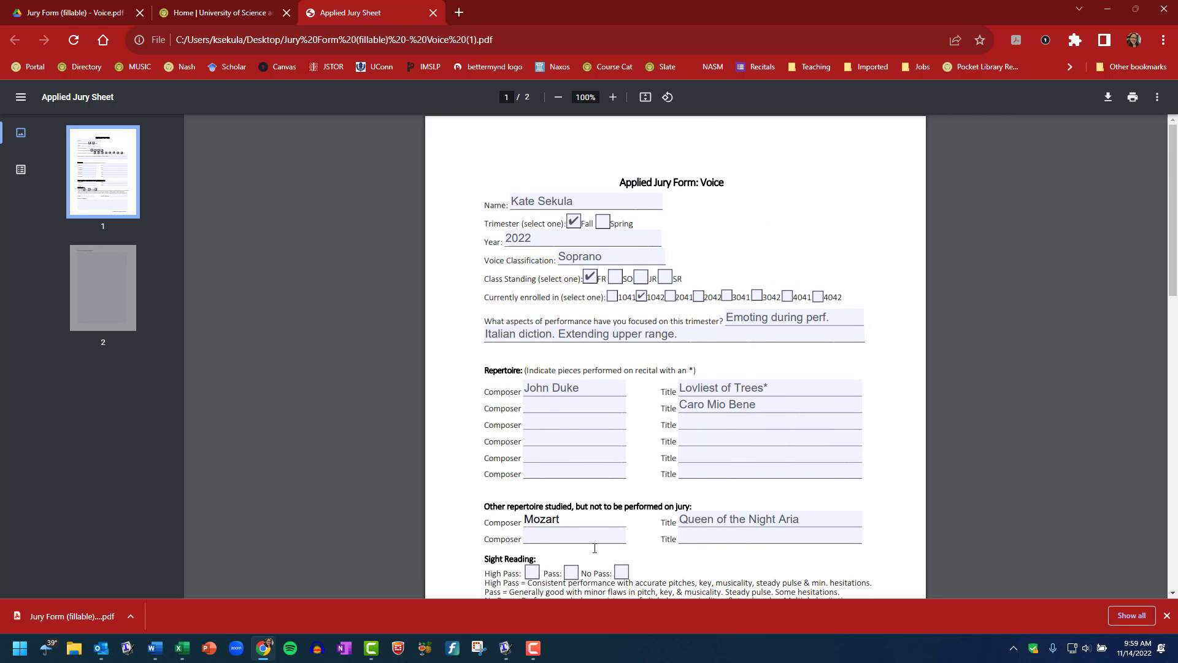
pyautogui.scroll(-4, 518, 529)
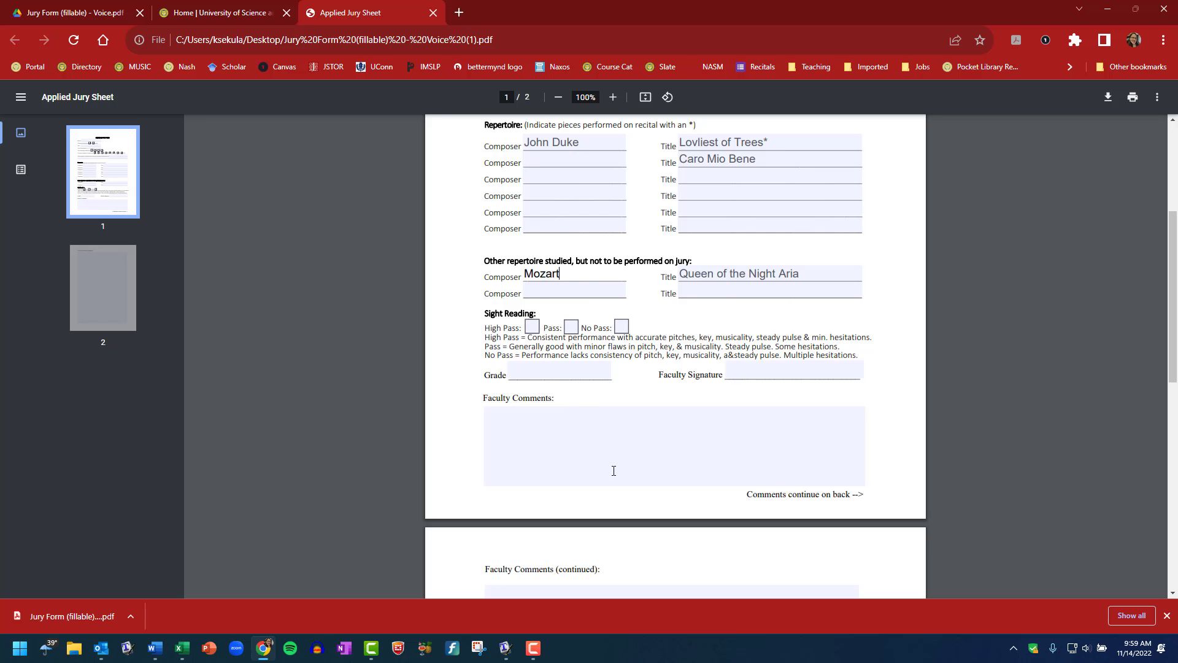
pyautogui.click(662, 455)
pyautogui.scroll(-4, 765, 560)
pyautogui.click(587, 362)
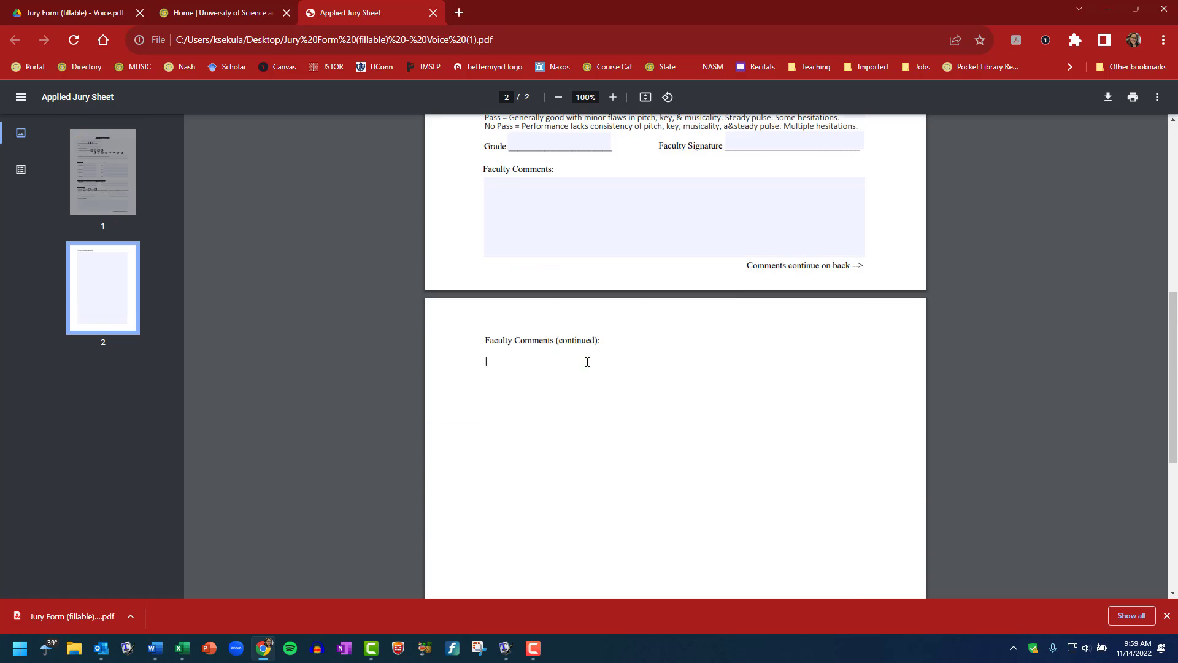
pyautogui.scroll(8, 718, 568)
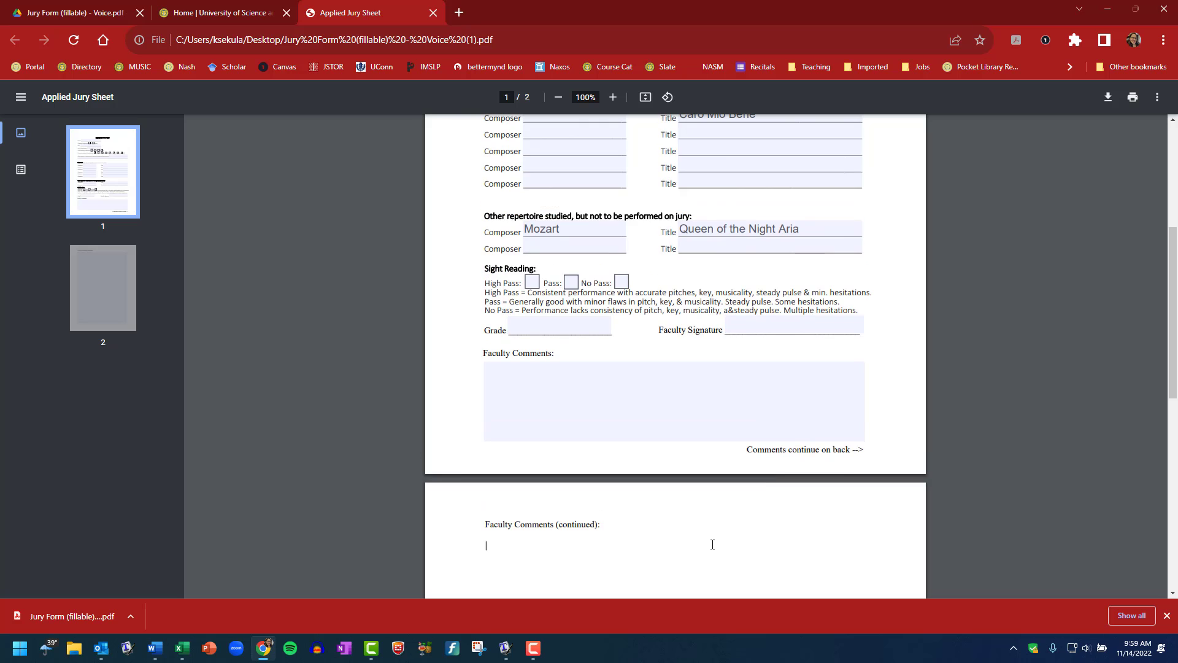
pyautogui.scroll(1, 700, 521)
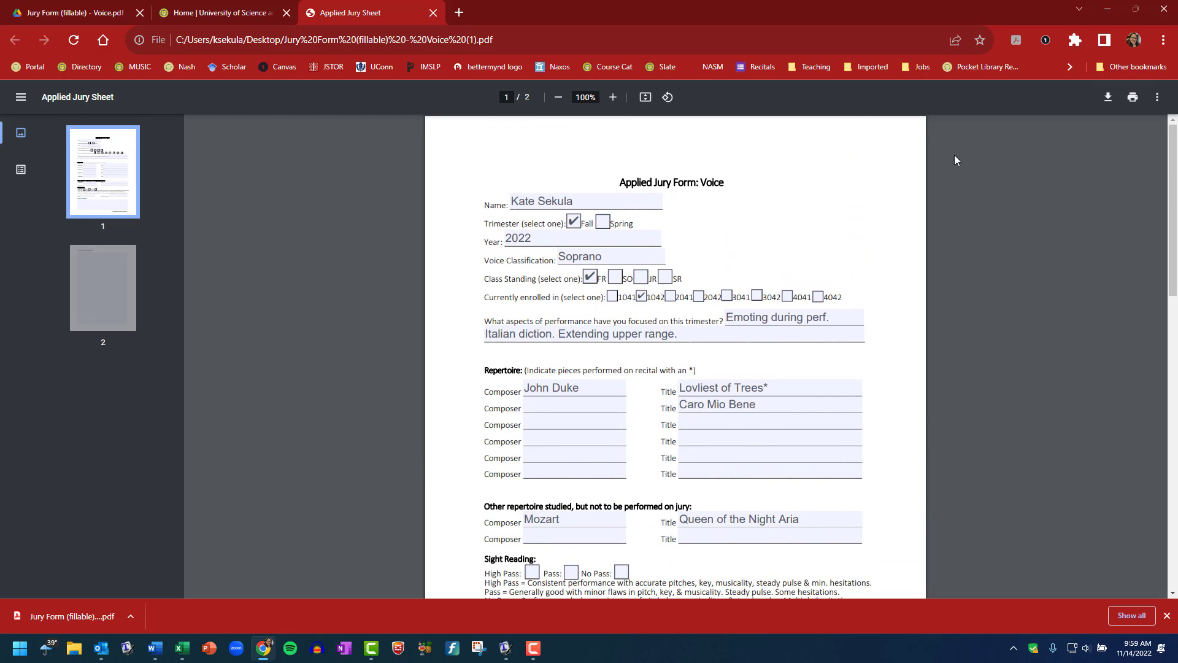
# Print the form to Save as PDF on the Desktop, prefixing the student's surname to 'Applied Jury Sheet'
pyautogui.click(1133, 102)
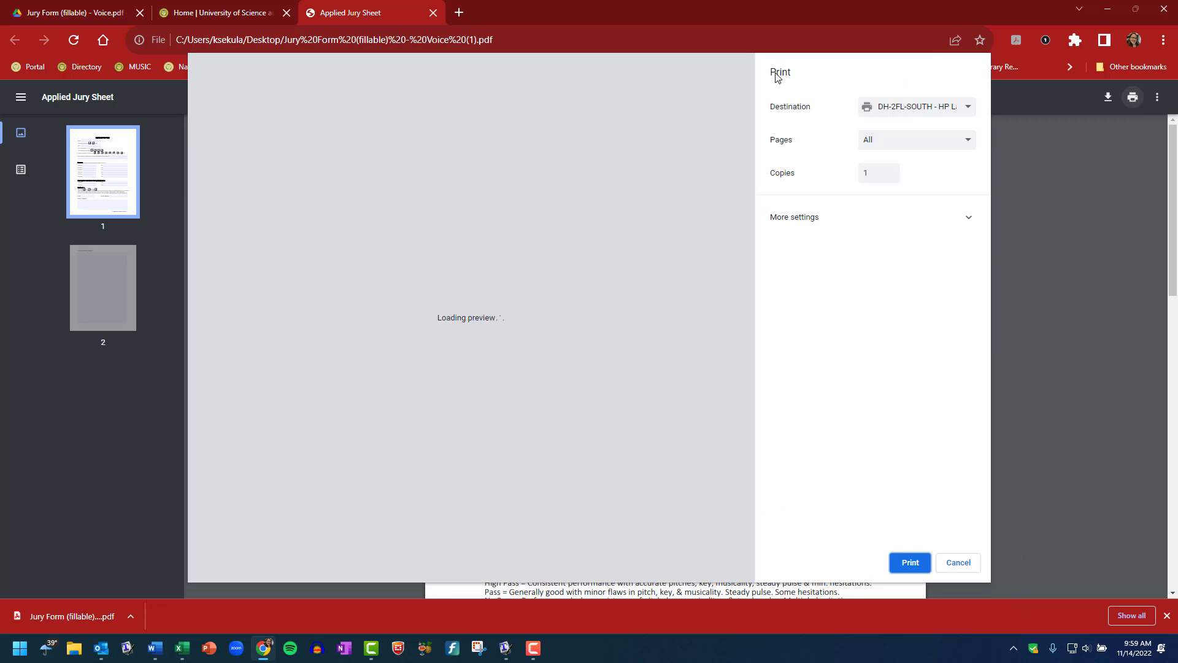
pyautogui.click(918, 108)
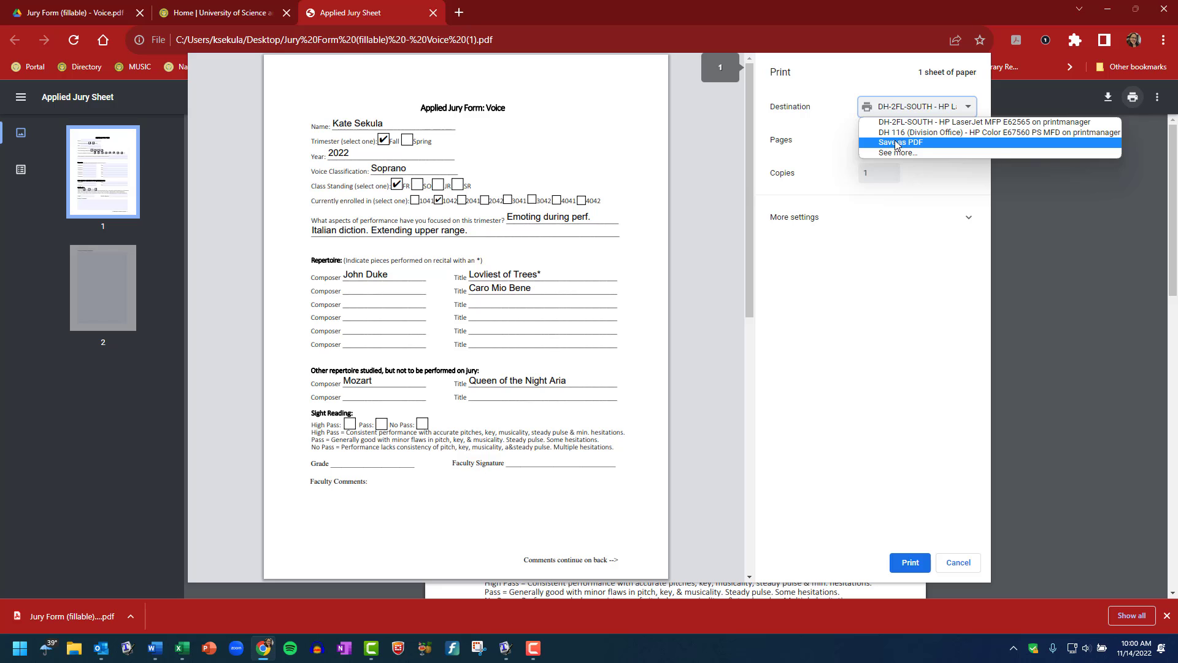
pyautogui.click(909, 142)
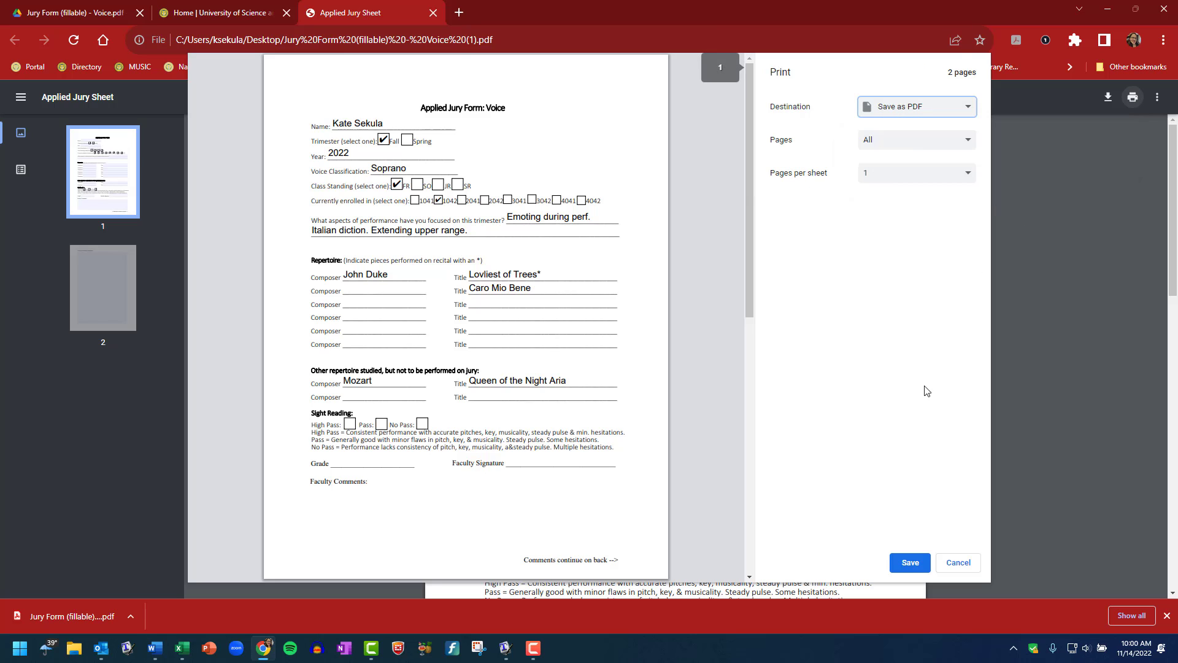
pyautogui.click(910, 562)
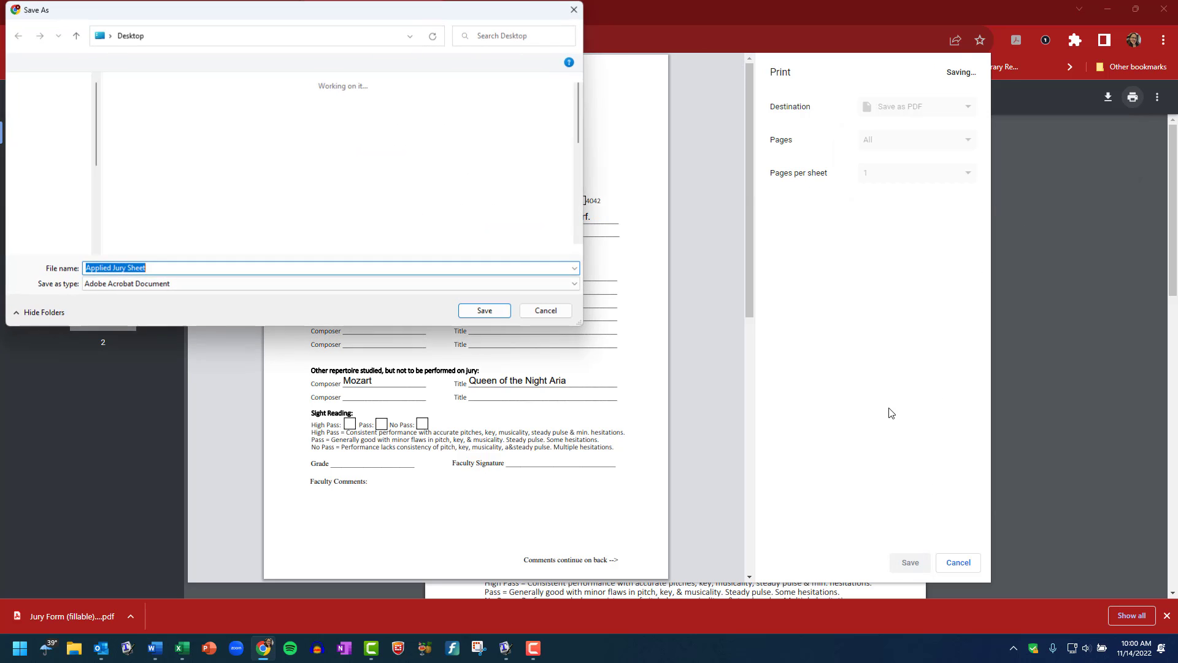
pyautogui.click(162, 268)
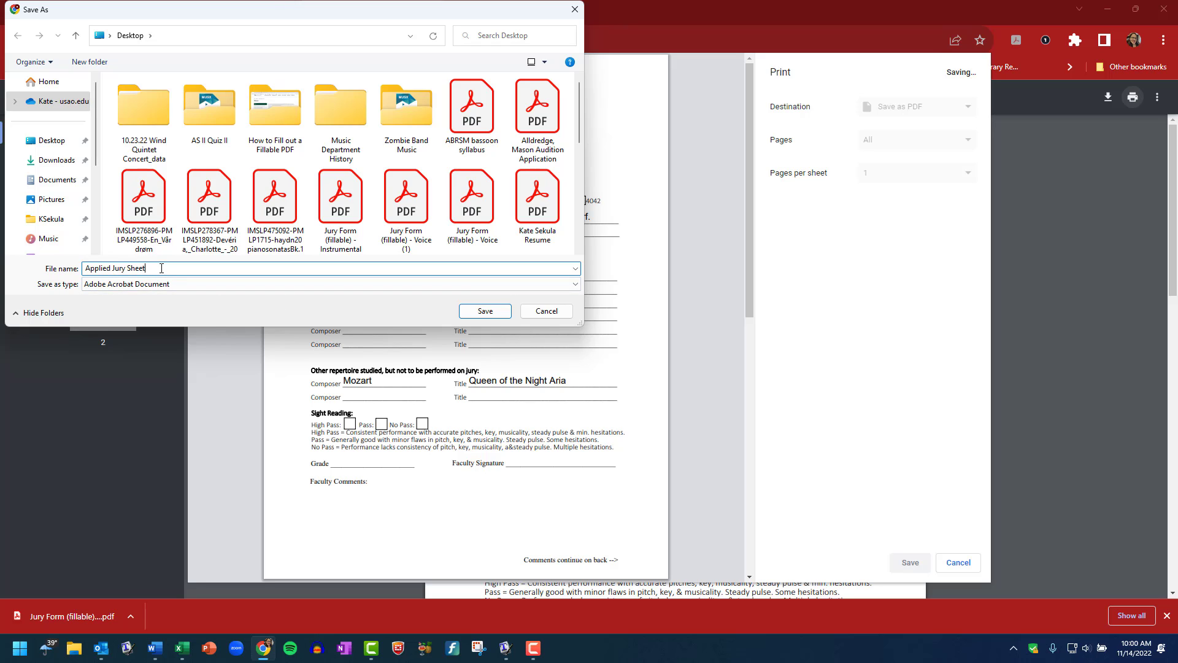
pyautogui.press('Home')
pyautogui.write('Sekula -')
pyautogui.click(484, 311)
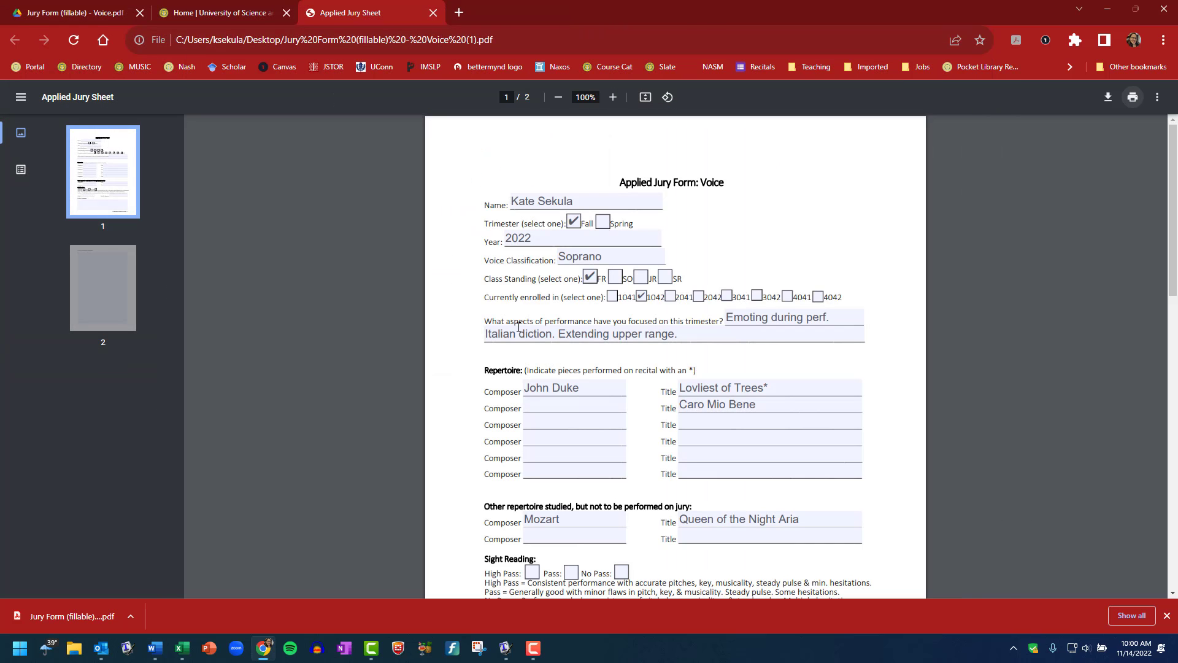
# Open the saved jury sheet in Adobe Acrobat Pro, check its entries, then close Acrobat
pyautogui.click(1110, 8)
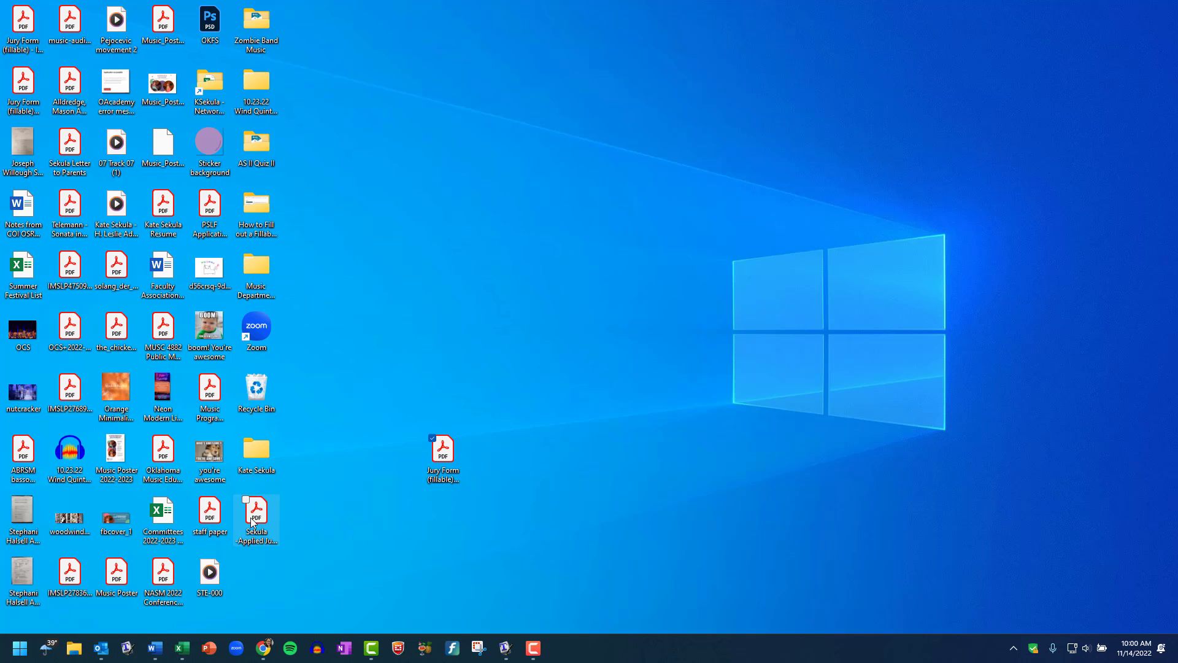
pyautogui.doubleClick(256, 512)
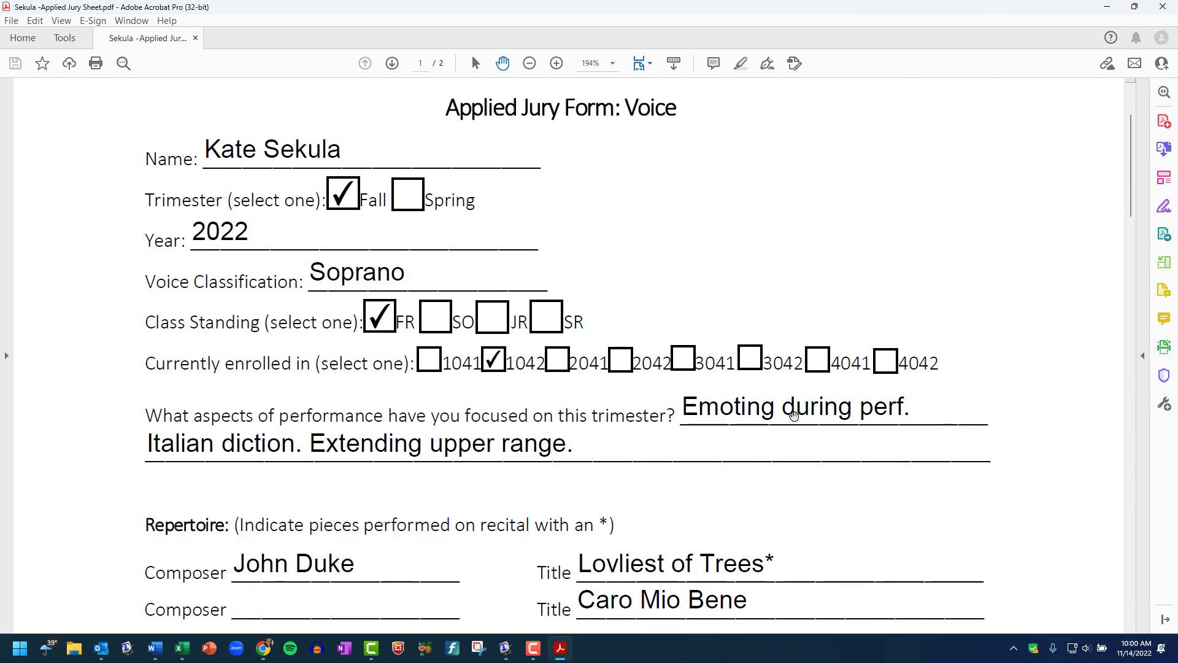
pyautogui.scroll(-3, 683, 415)
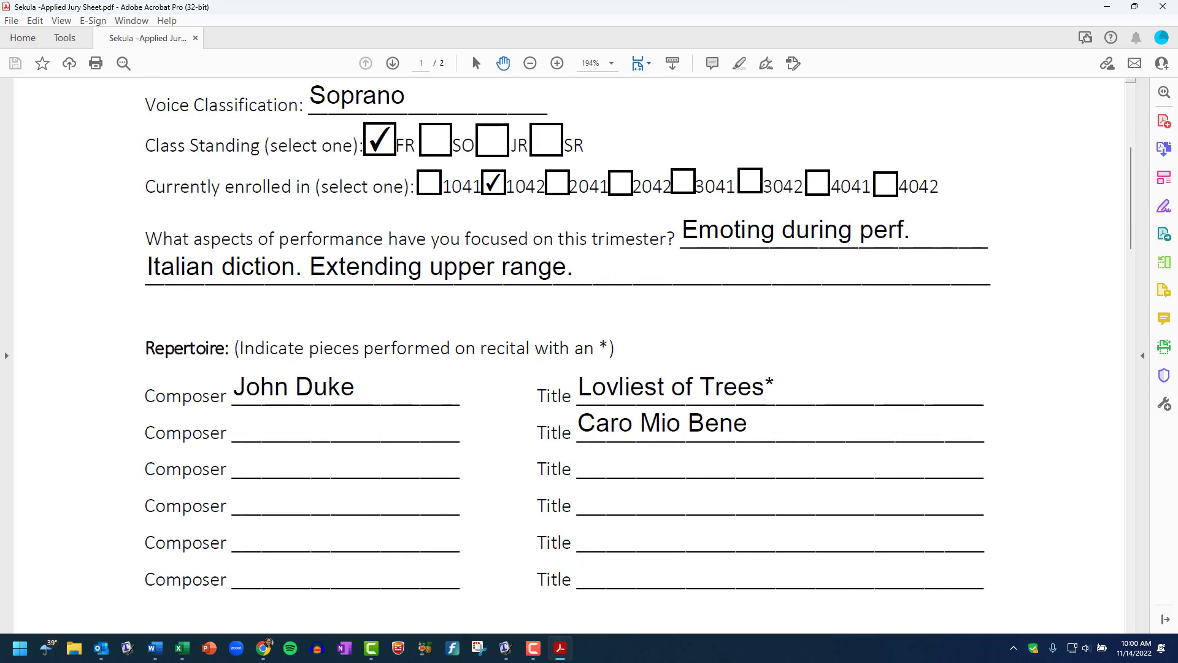
pyautogui.hotkey('alt', 'F4')
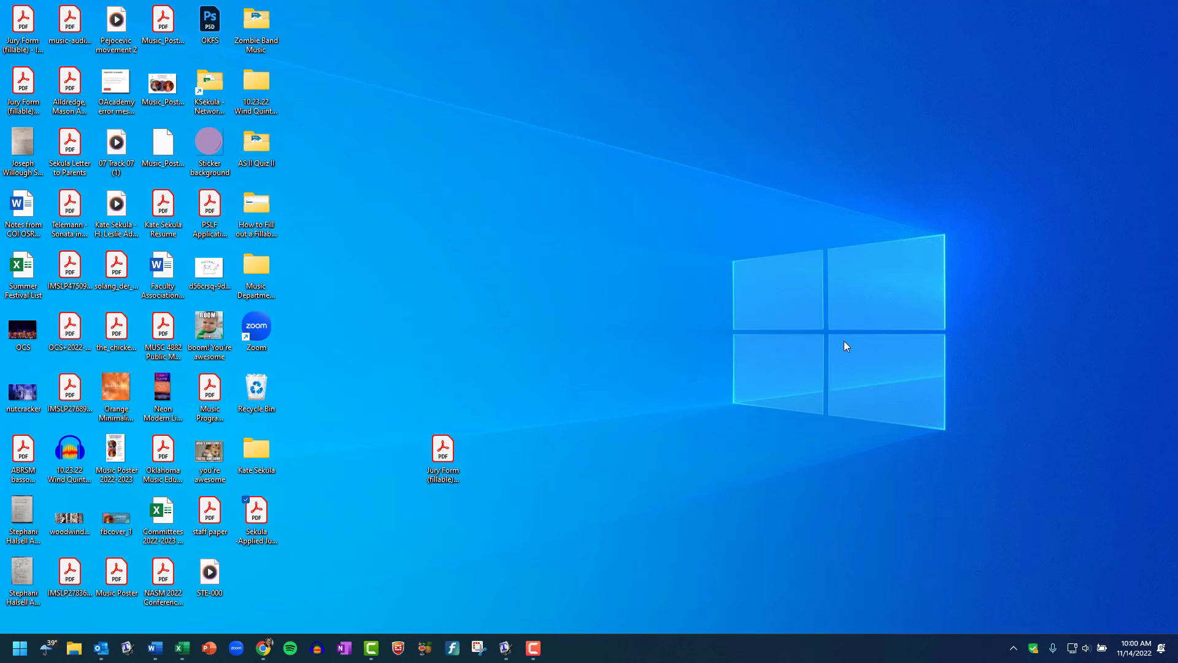
# Return to the music department forms page and download the Instrumental jury form PDF from Drive
pyautogui.click(257, 651)
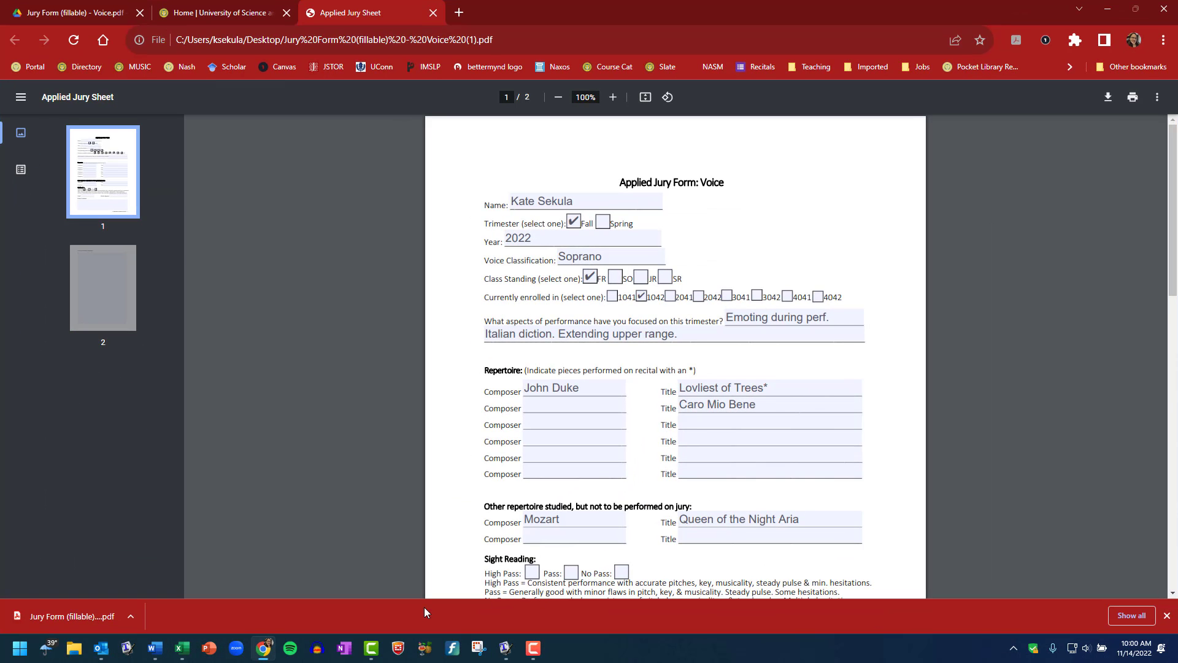
pyautogui.click(432, 13)
pyautogui.click(78, 8)
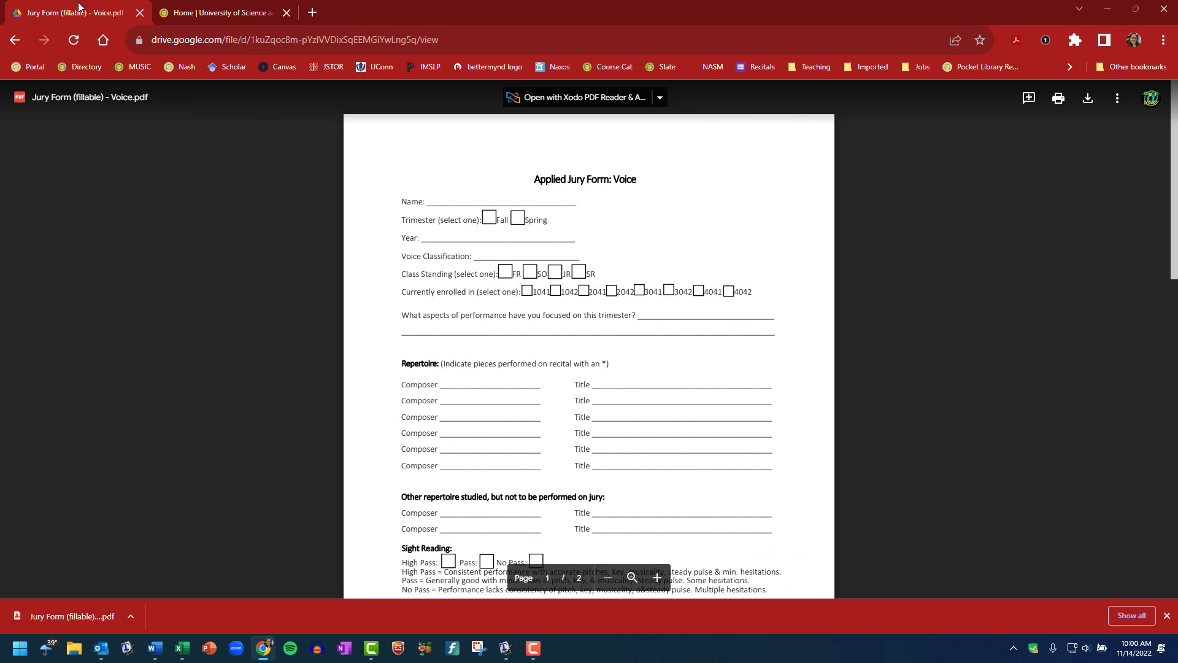
pyautogui.click(15, 39)
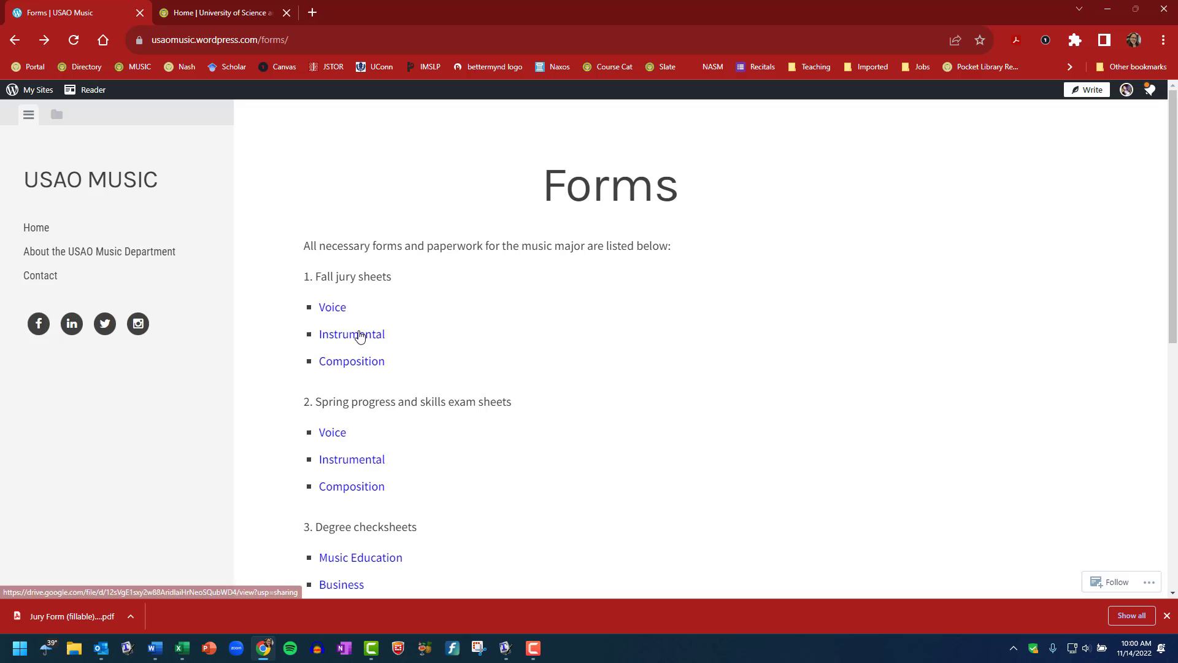
pyautogui.click(360, 333)
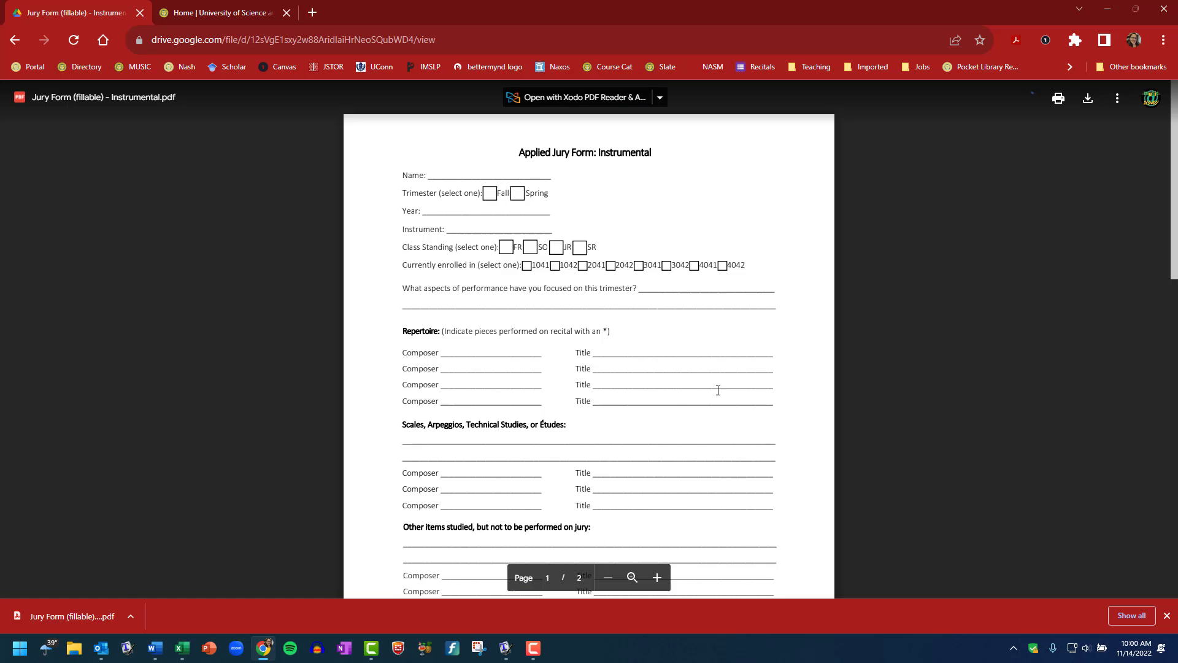
pyautogui.click(1088, 98)
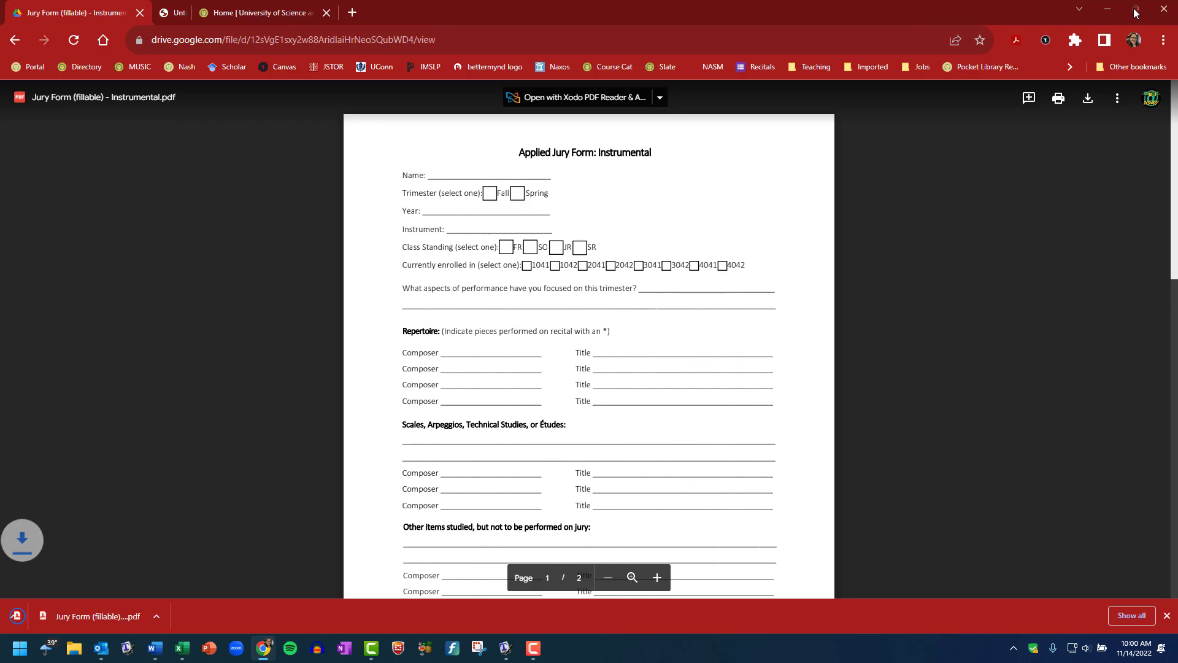
# Shrink the Chrome window and drag the downloaded PDF onto the desktop
pyautogui.moveTo(1136, 13)
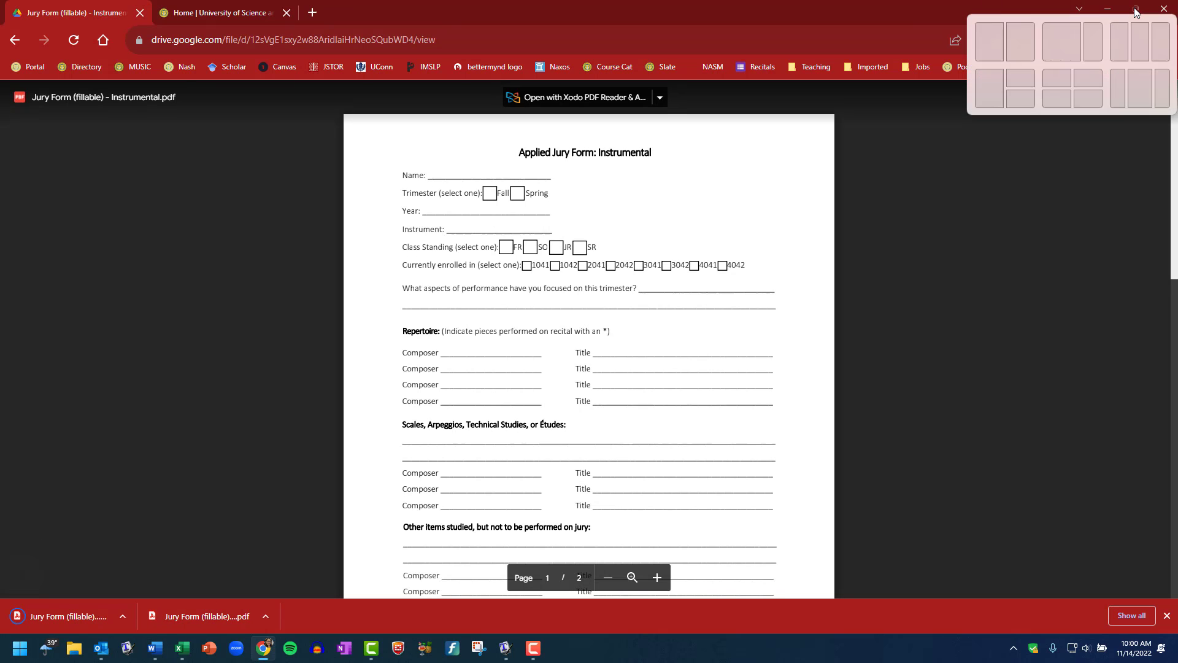
pyautogui.moveTo(983, 10); pyautogui.dragTo(1177, 2)
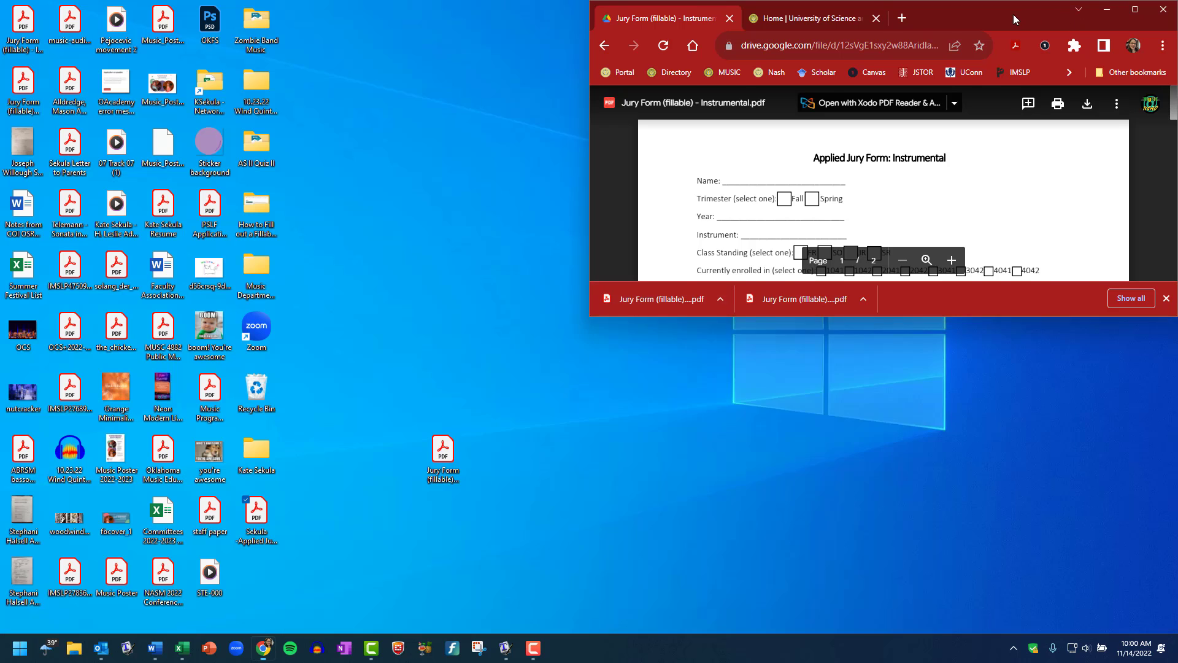
pyautogui.moveTo(1013, 14); pyautogui.dragTo(974, 72)
pyautogui.moveTo(380, 422); pyautogui.dragTo(388, 515)
# Open the desktop copy 'Jury Form (fillable) - Instrumental (1).pdf' in Google Chrome via Open with
pyautogui.click(1068, 66)
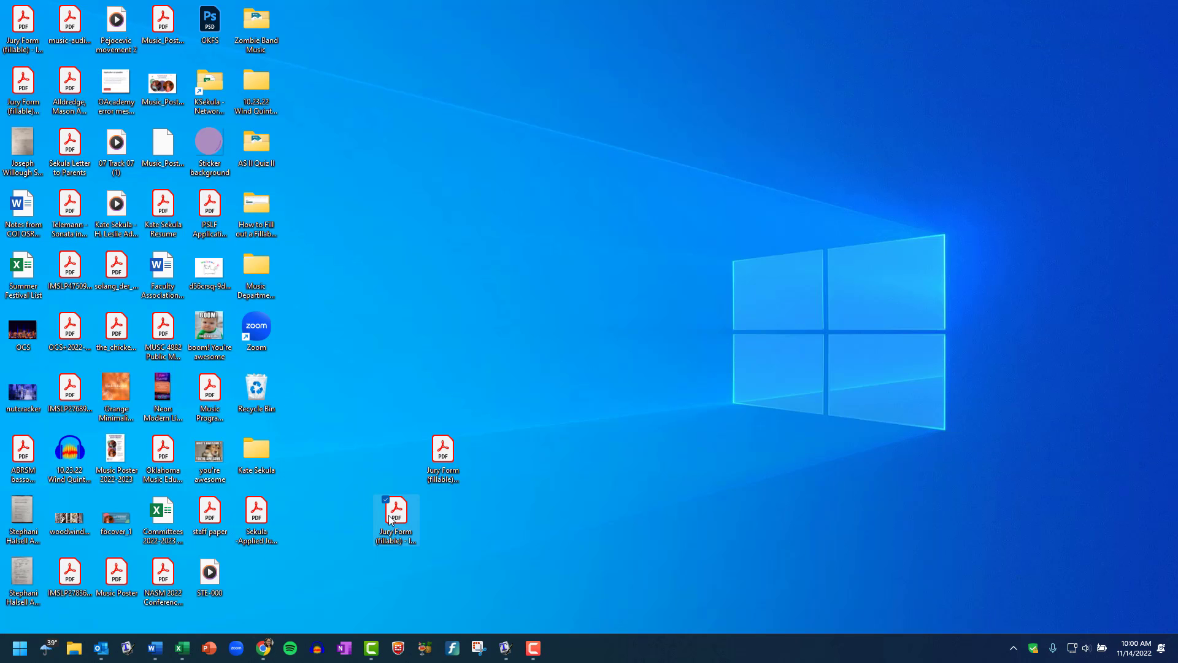
pyautogui.rightClick(393, 517)
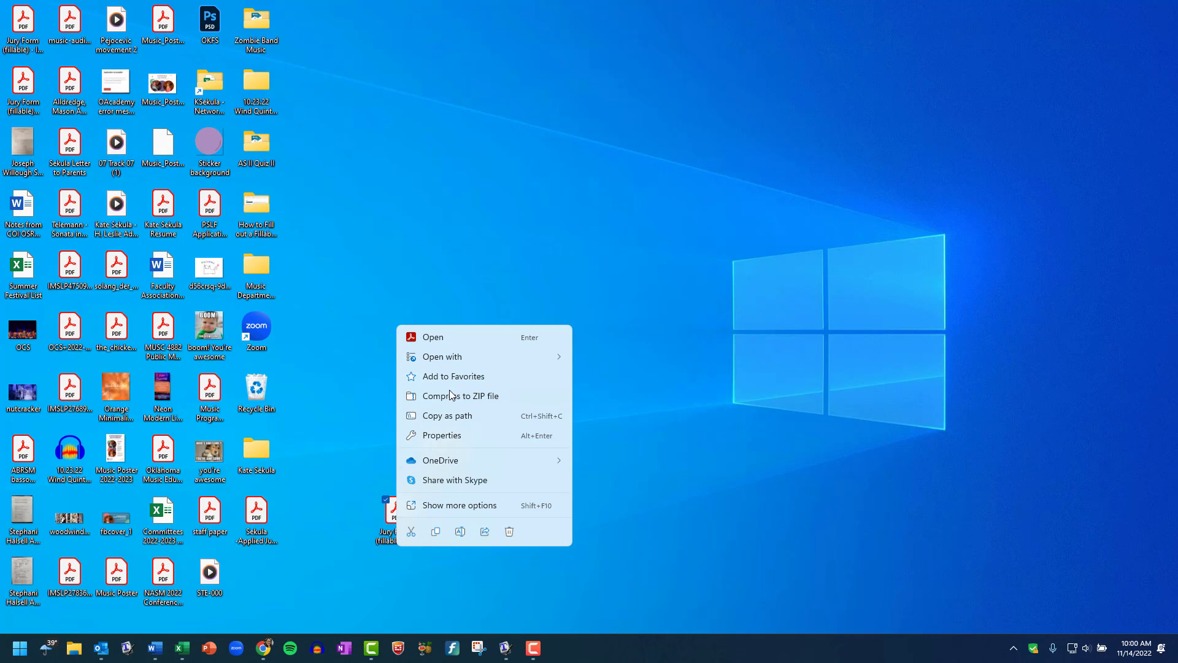
pyautogui.moveTo(450, 355)
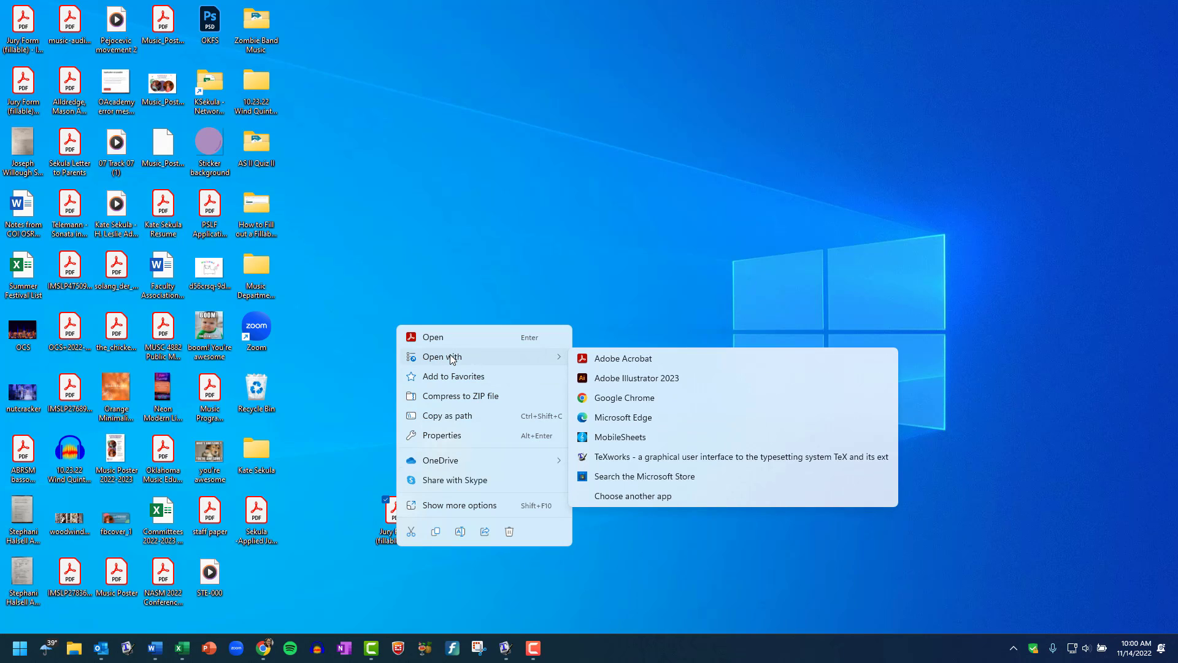
pyautogui.click(636, 399)
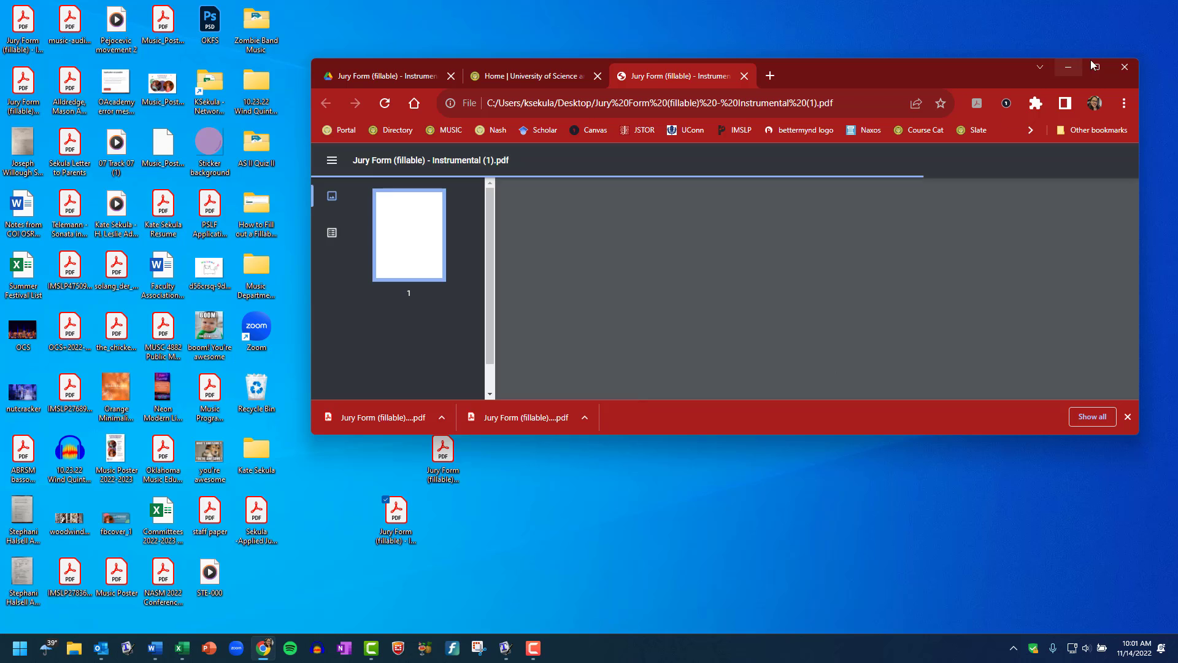
# Maximize Chrome and fill the header: student's name, Fall, 2022, Bassoon, FR, and 1042
pyautogui.click(1097, 69)
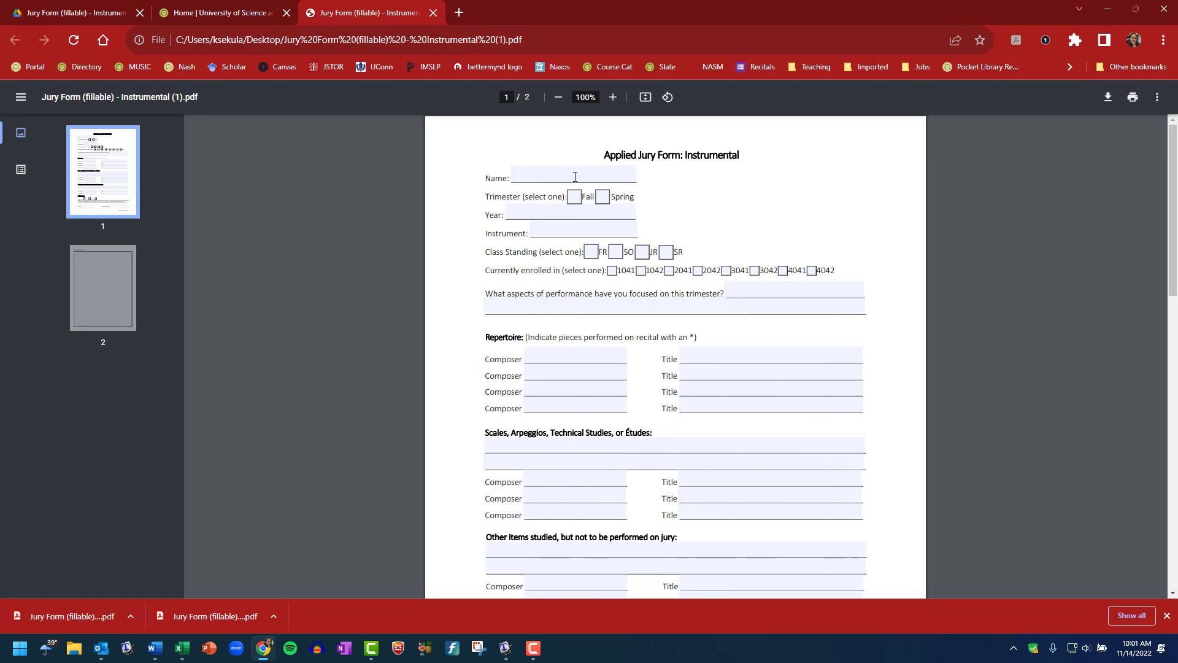
pyautogui.scroll(-3, 624, 280)
pyautogui.scroll(3, 614, 257)
pyautogui.click(538, 173)
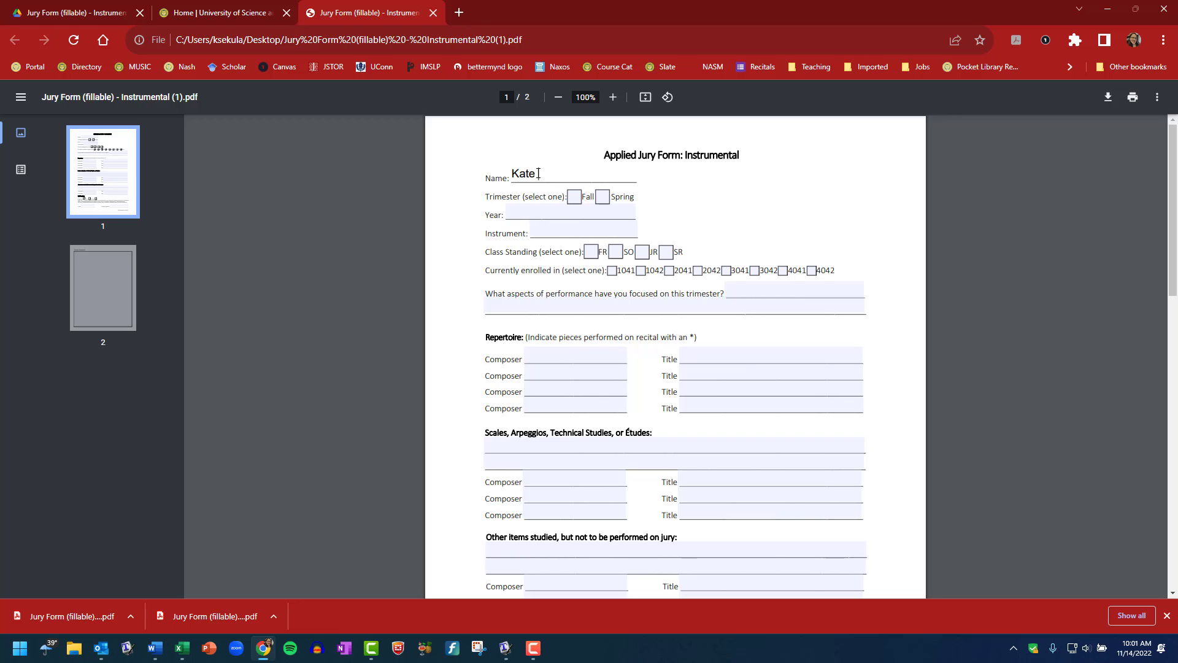
pyautogui.click(574, 197)
pyautogui.click(531, 215)
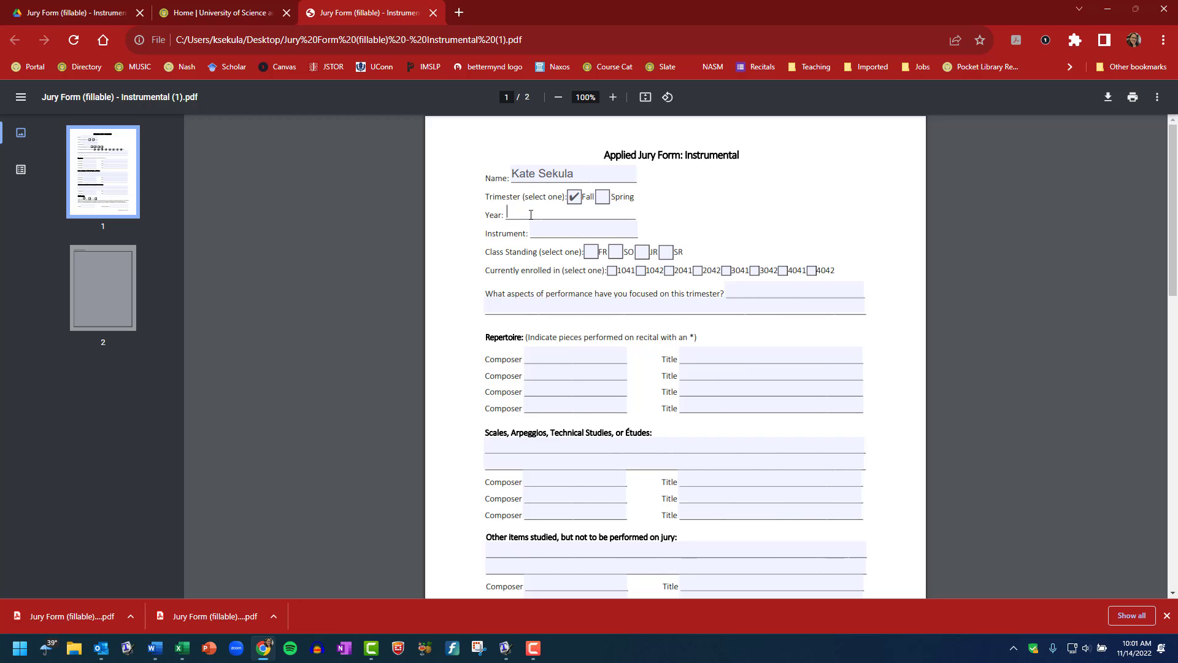
pyautogui.write('2022')
pyautogui.click(542, 233)
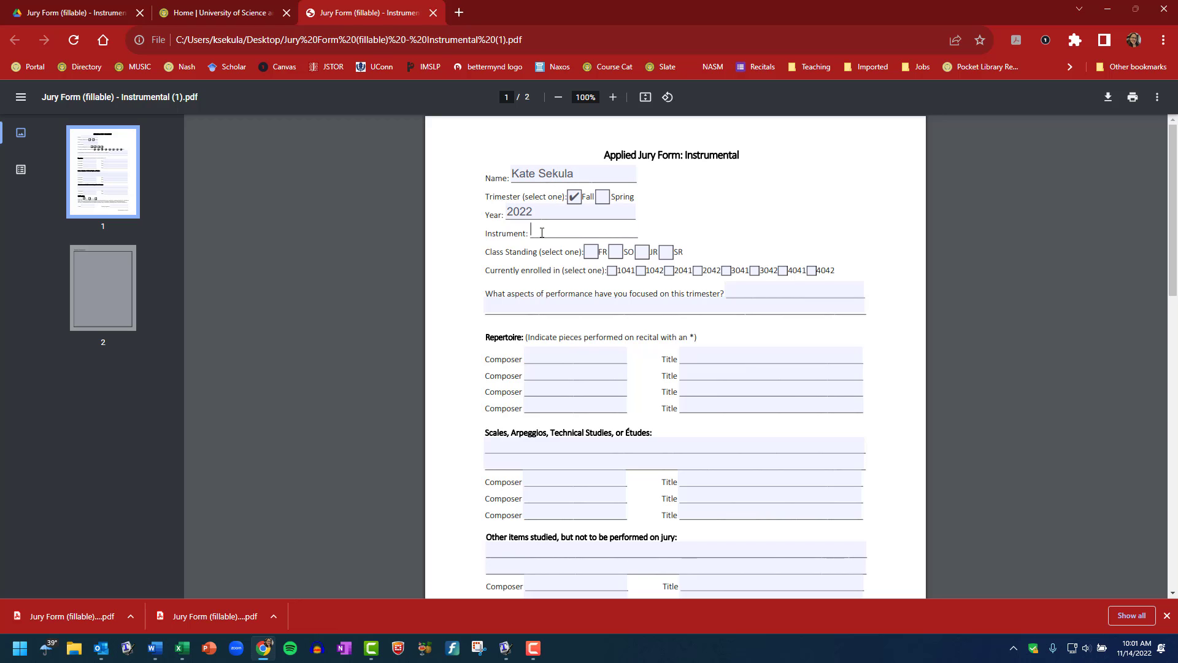
pyautogui.write('Bassoon')
pyautogui.click(591, 252)
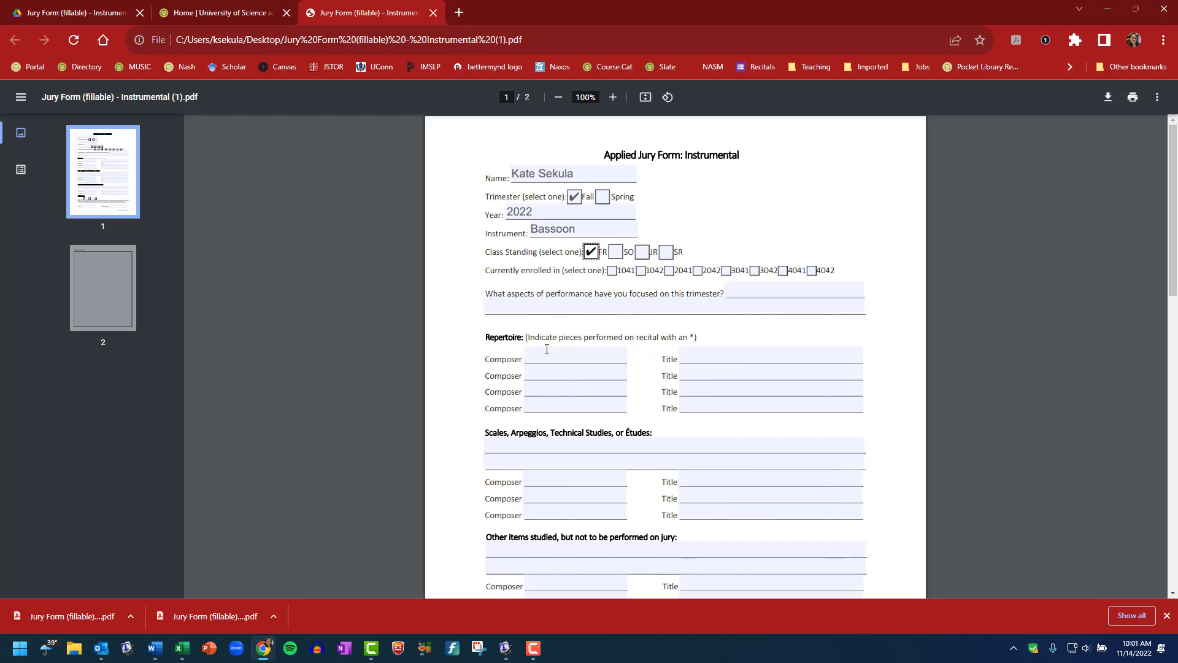
pyautogui.click(641, 274)
# Answer the focus question with 'Creating a rich, warm tone' and 'Fingerings in upper register, sight-reading'
pyautogui.click(745, 294)
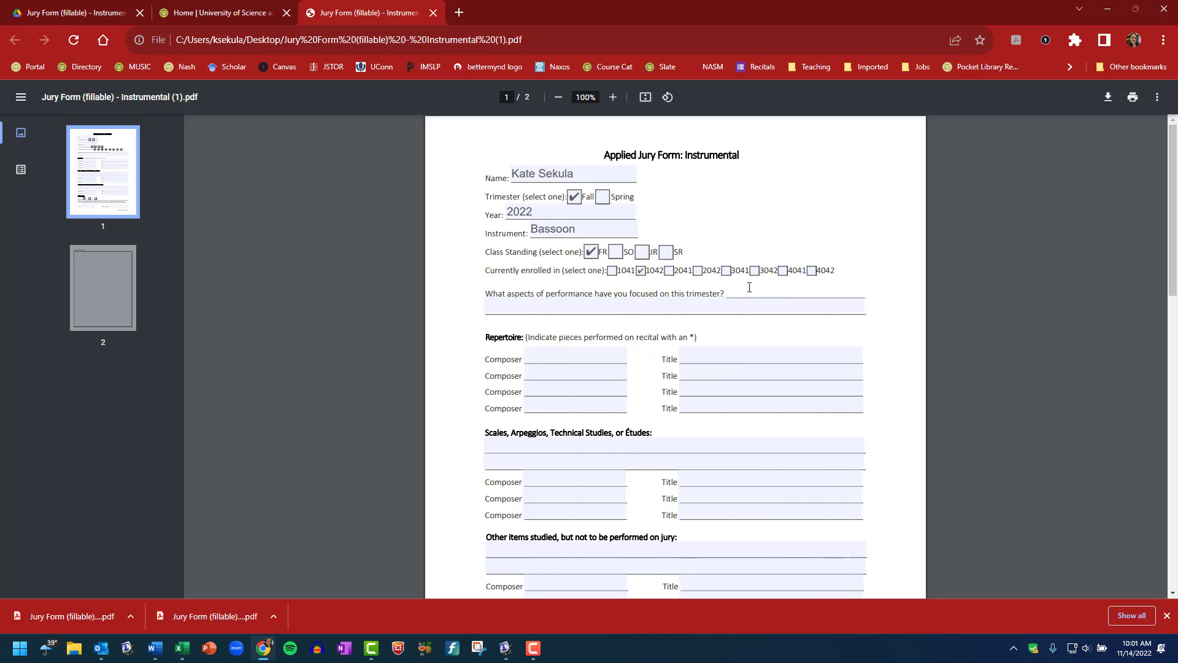
pyautogui.write('Creating a rich, warm tone')
pyautogui.click(711, 307)
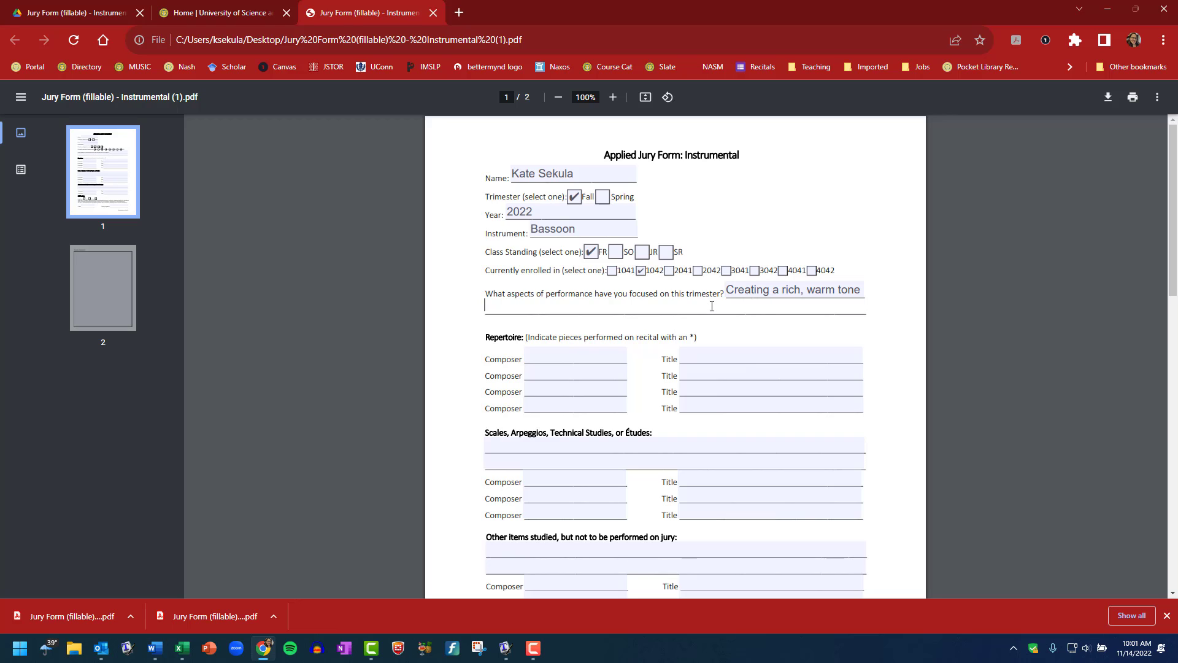
pyautogui.write('Fingerings in upper register')
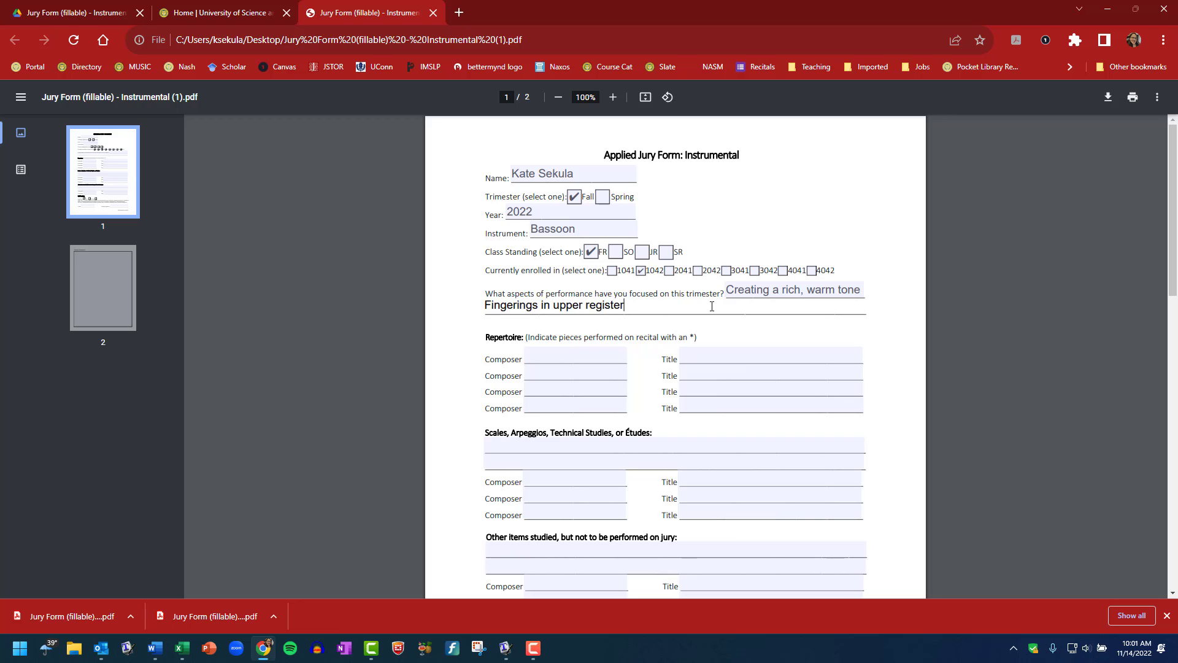
pyautogui.write(',')
pyautogui.write('sight-reading')
# Enter 'Taratella' as the first repertoire title
pyautogui.click(570, 354)
pyautogui.click(710, 356)
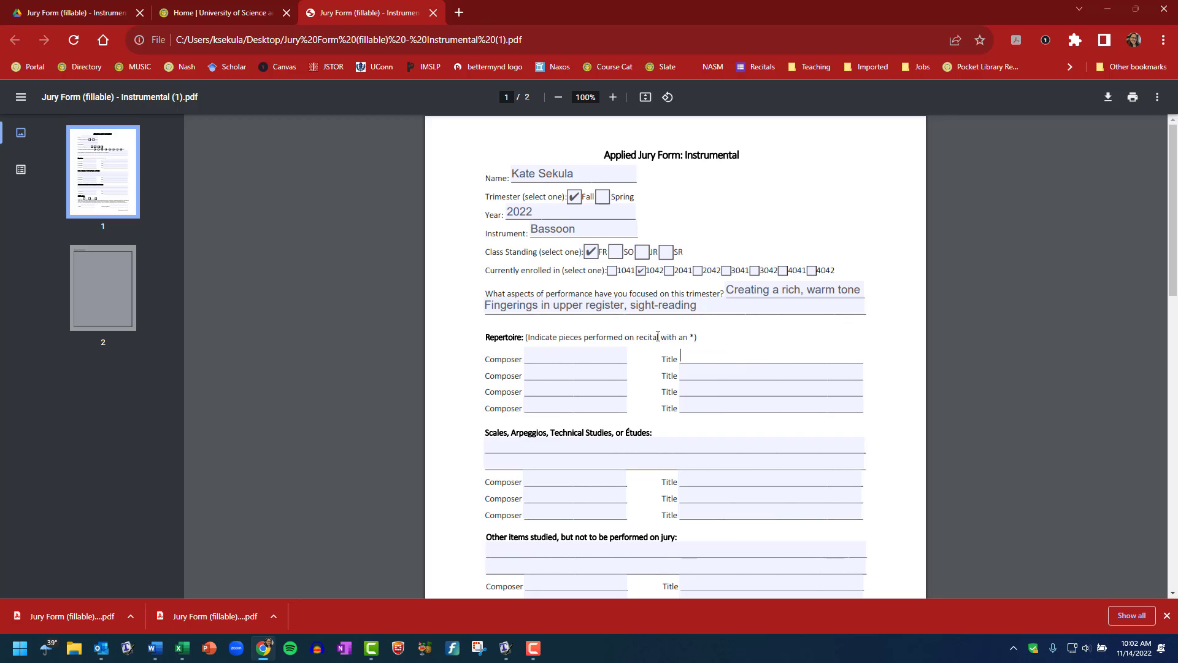
pyautogui.write('Taratella')
# Enter Milde as the first composer and add an asterisk after the Taratella title
pyautogui.click(582, 355)
pyautogui.write('Milde')
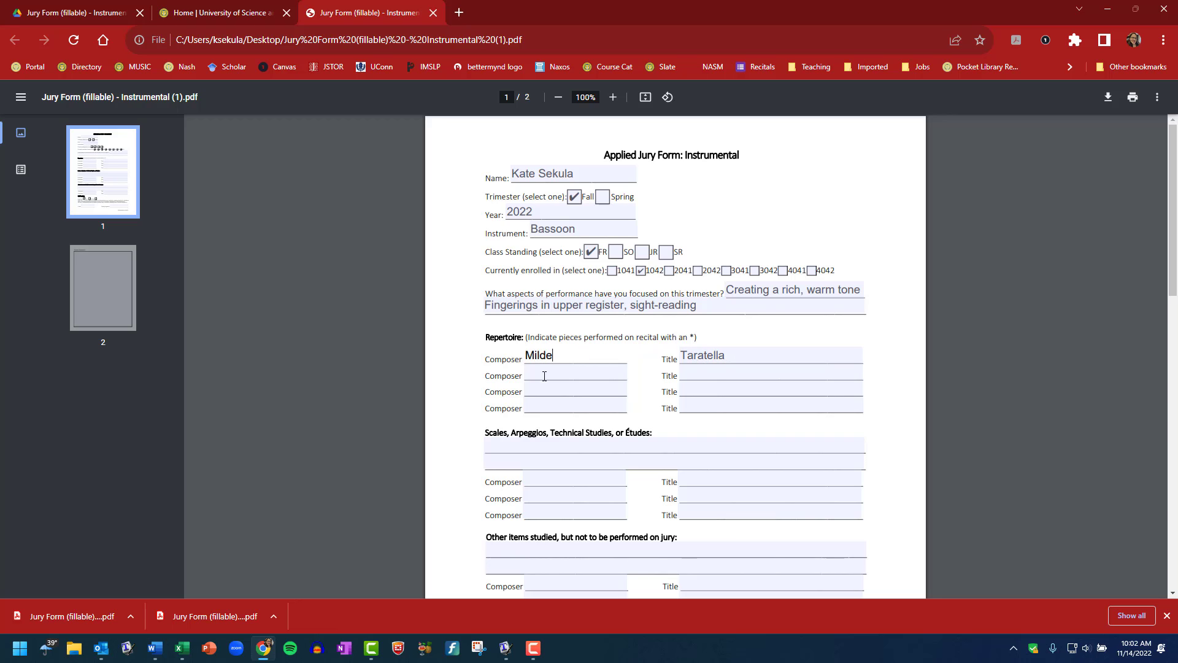
pyautogui.click(703, 369)
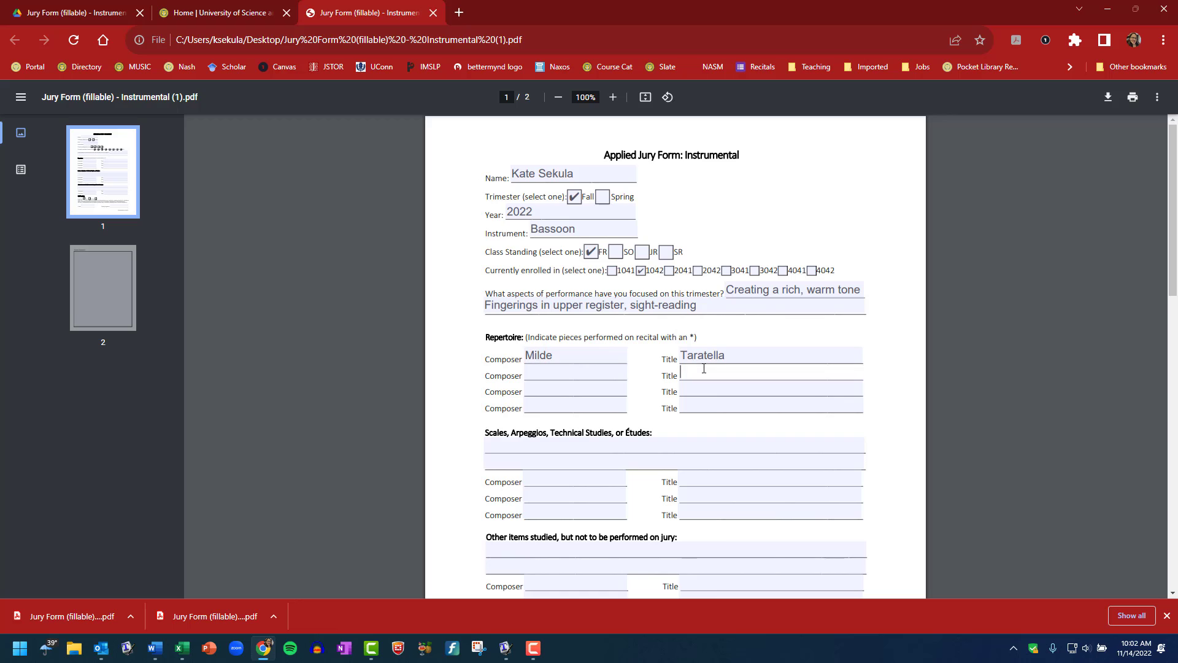
pyautogui.click(738, 353)
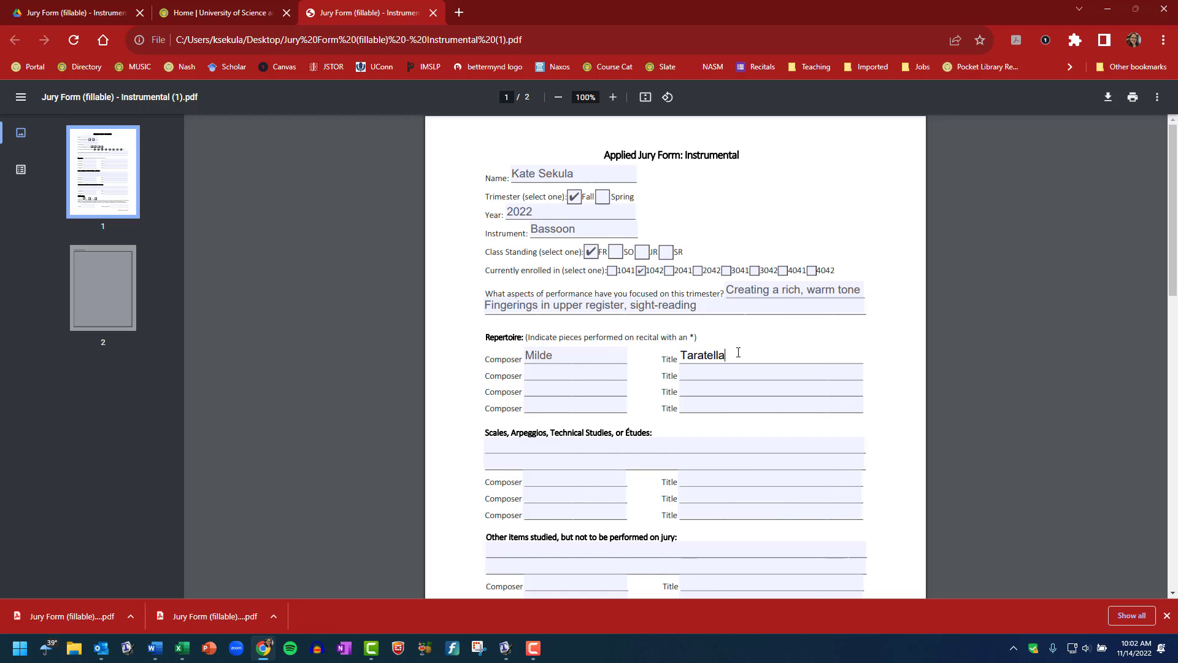
pyautogui.write('*')
# Fill Scales with 'Milde Scale studies 1-10; All major scales in 2 octaves, chromatic scale full range of instrument'
pyautogui.click(566, 450)
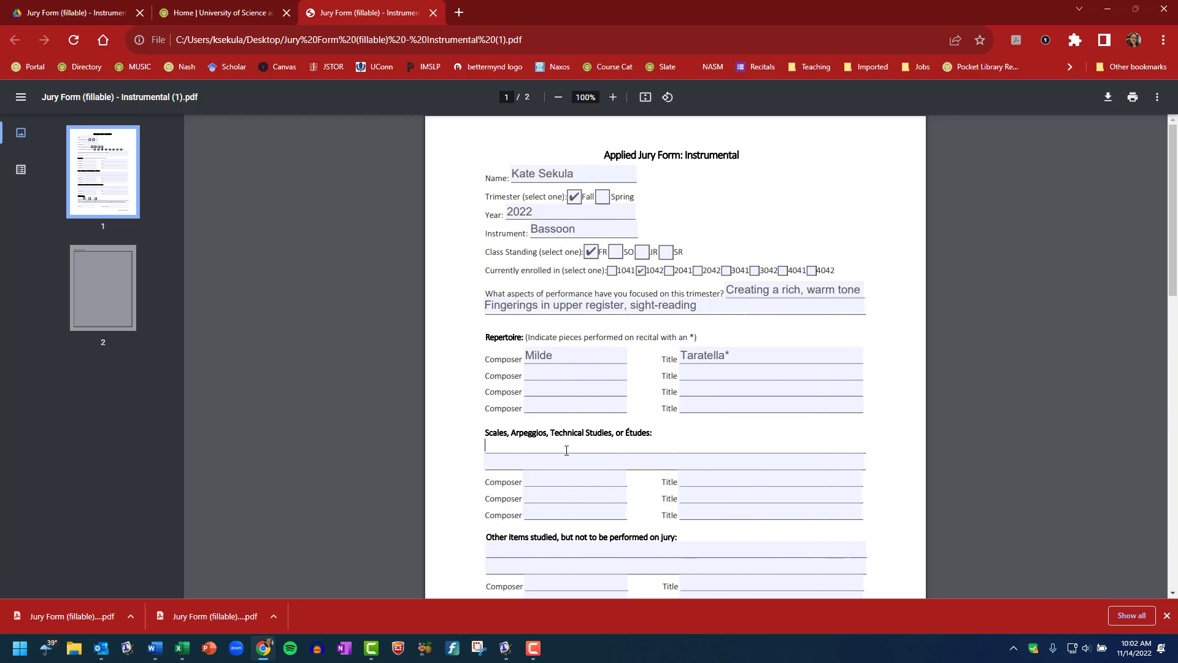
pyautogui.scroll(-1, 808, 460)
pyautogui.write('Milde')
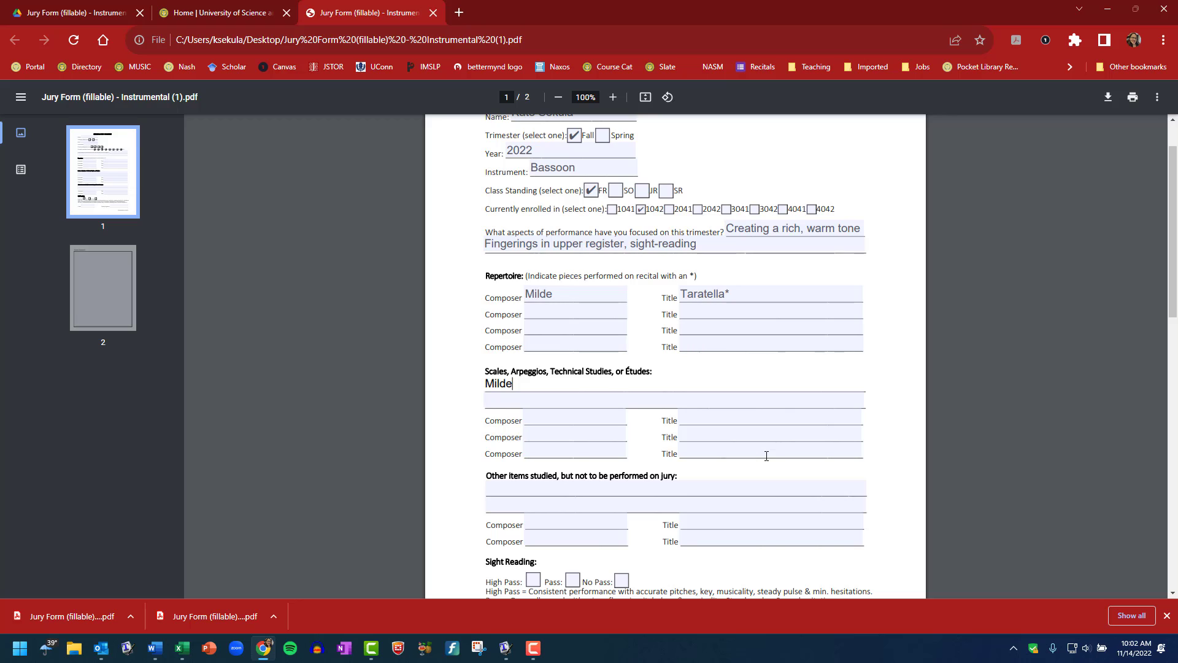
pyautogui.write(' E')
pyautogui.press('BackSpace')
pyautogui.write('Scale studies 1-10; All major scal')
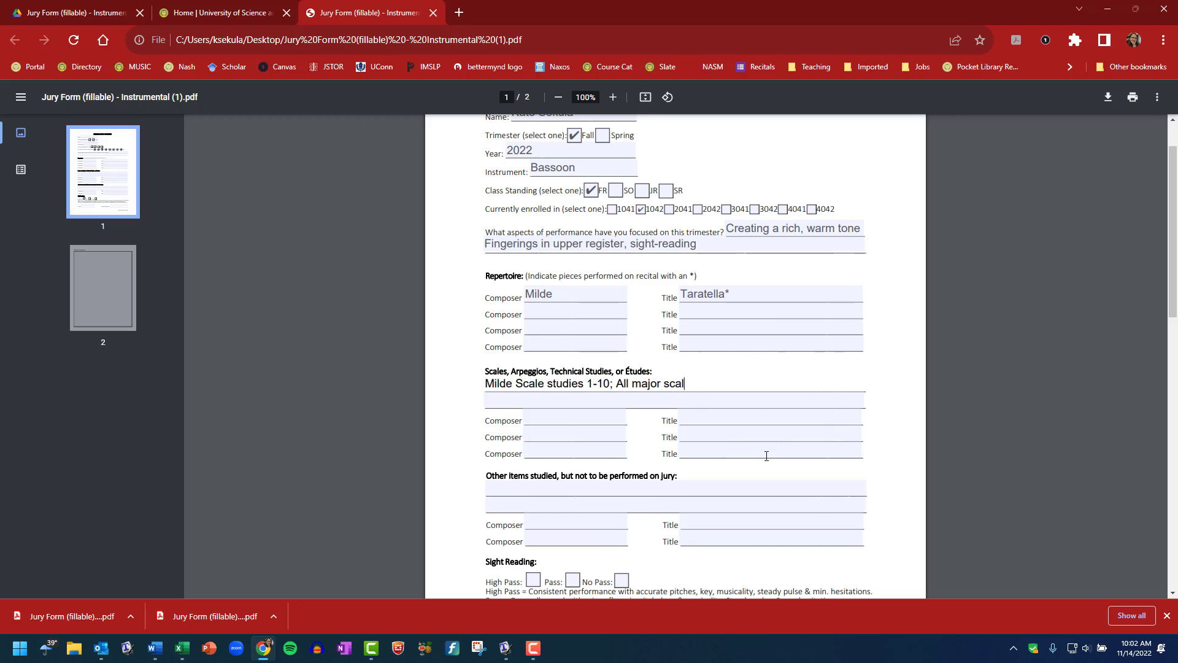
pyautogui.write('es in 2 octaves, chromatic scale')
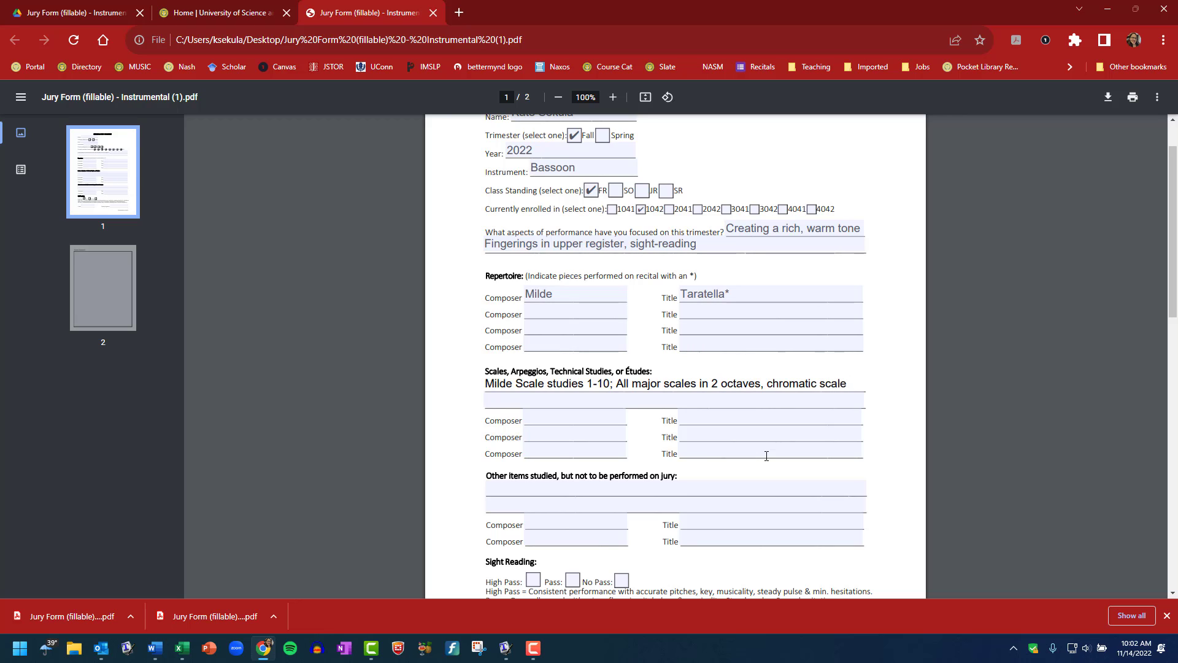
pyautogui.click(754, 403)
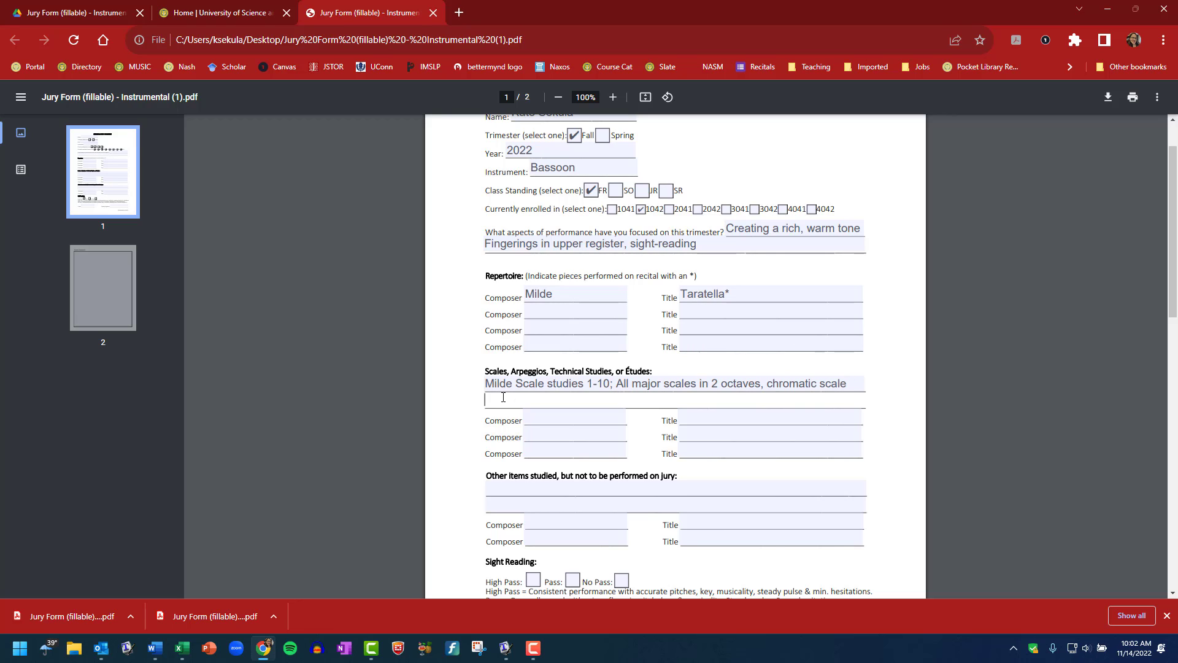
pyautogui.write('full range of instrument')
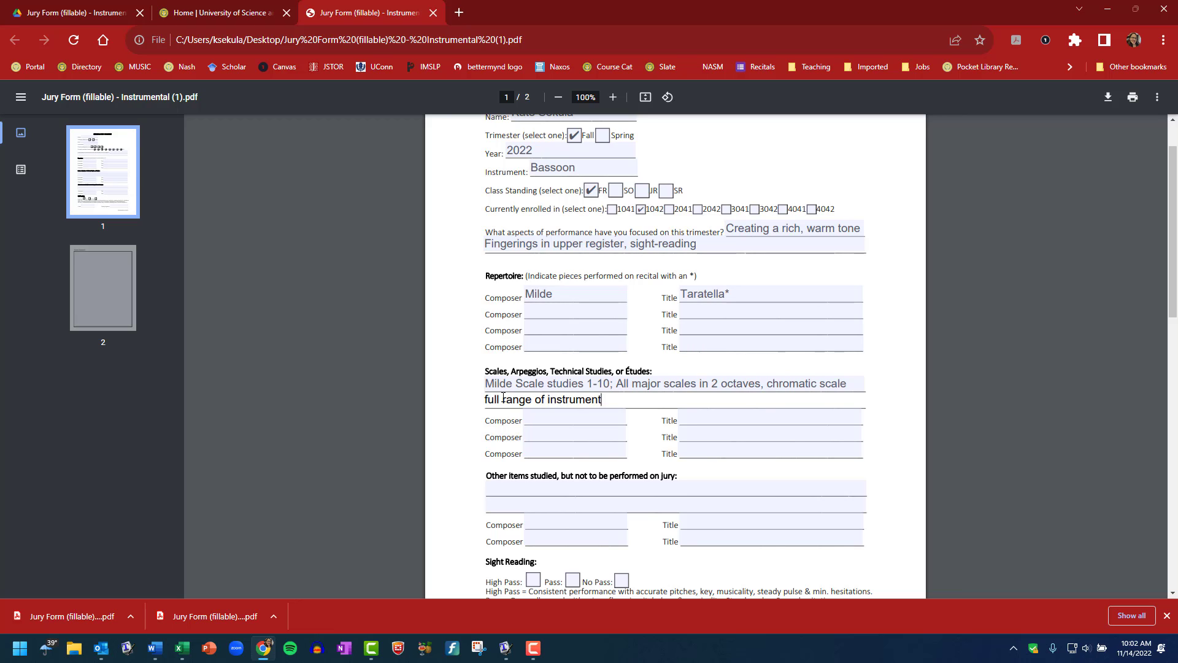
pyautogui.click(547, 421)
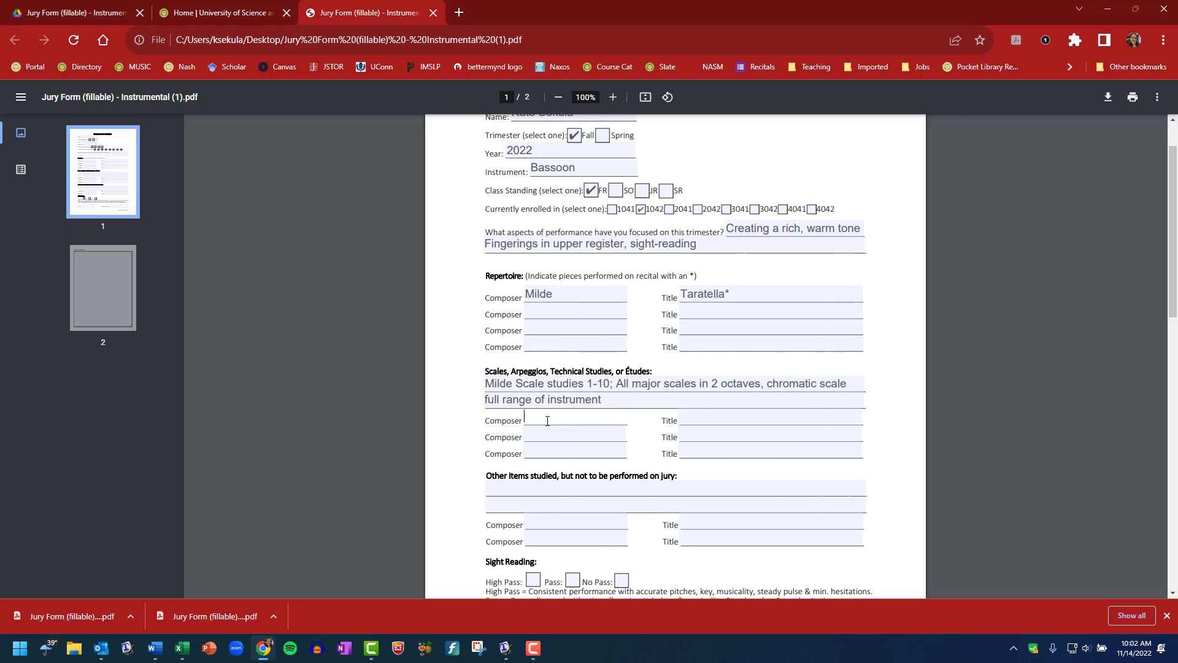
pyautogui.click(620, 383)
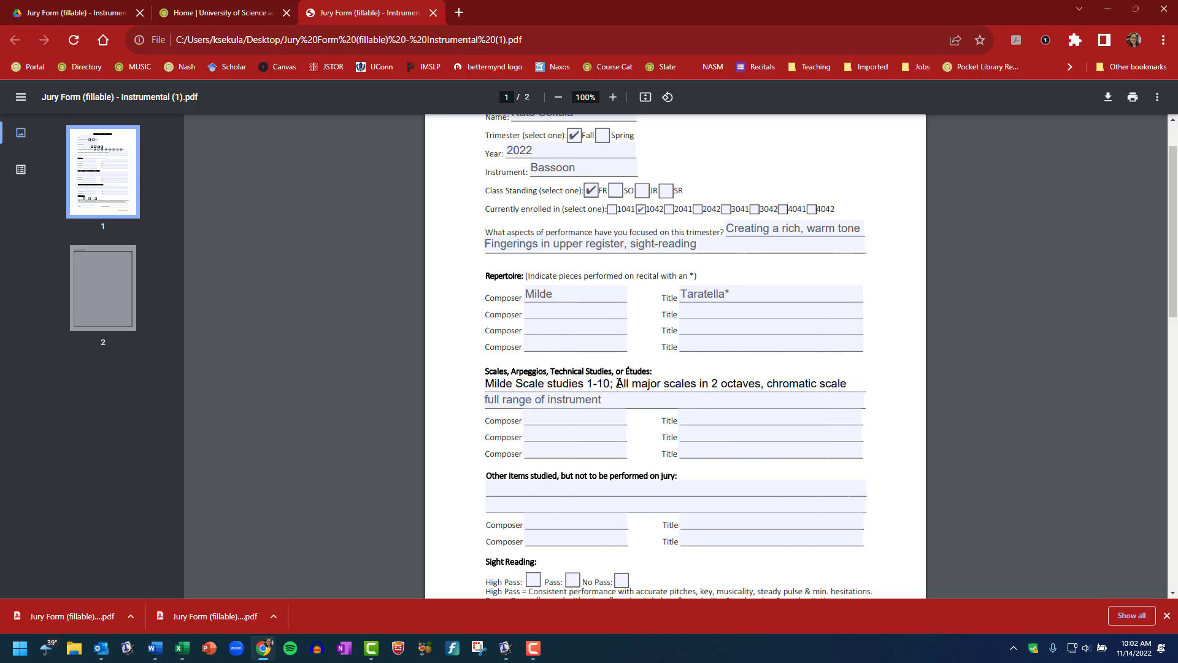
# Move the scale studies to their own row: Composer Ludwig Milde, Title 'Scale Studies 1-10'
pyautogui.moveTo(619, 382); pyautogui.dragTo(486, 379)
pyautogui.press('BackSpace')
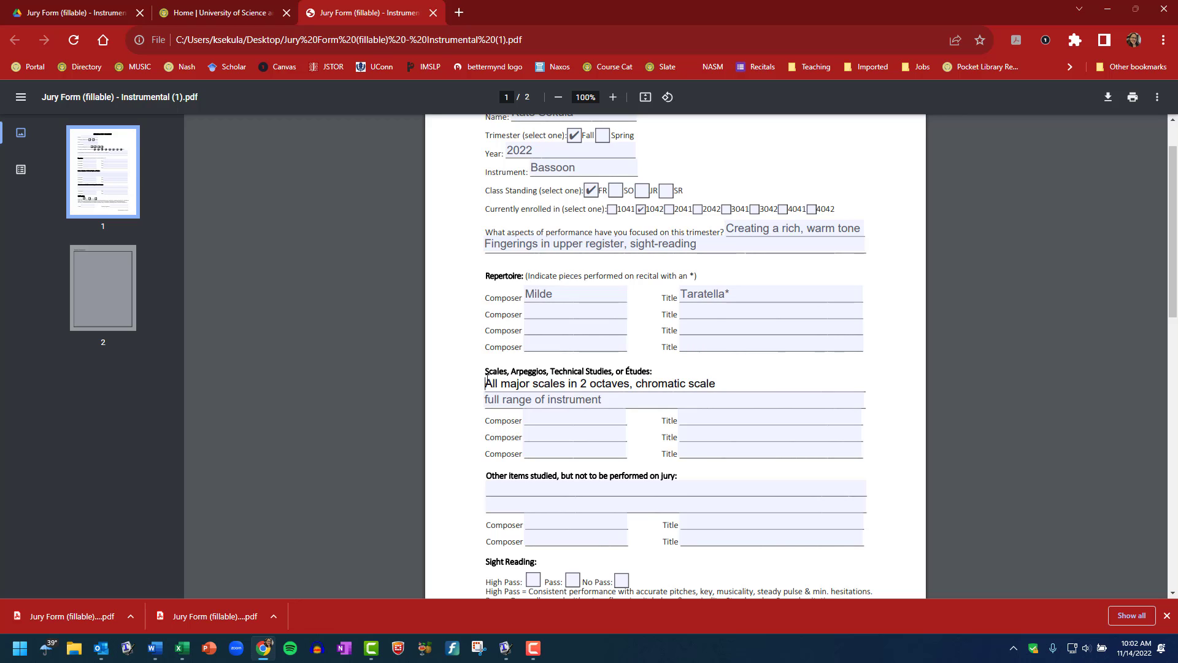
pyautogui.click(551, 415)
pyautogui.write('Lu')
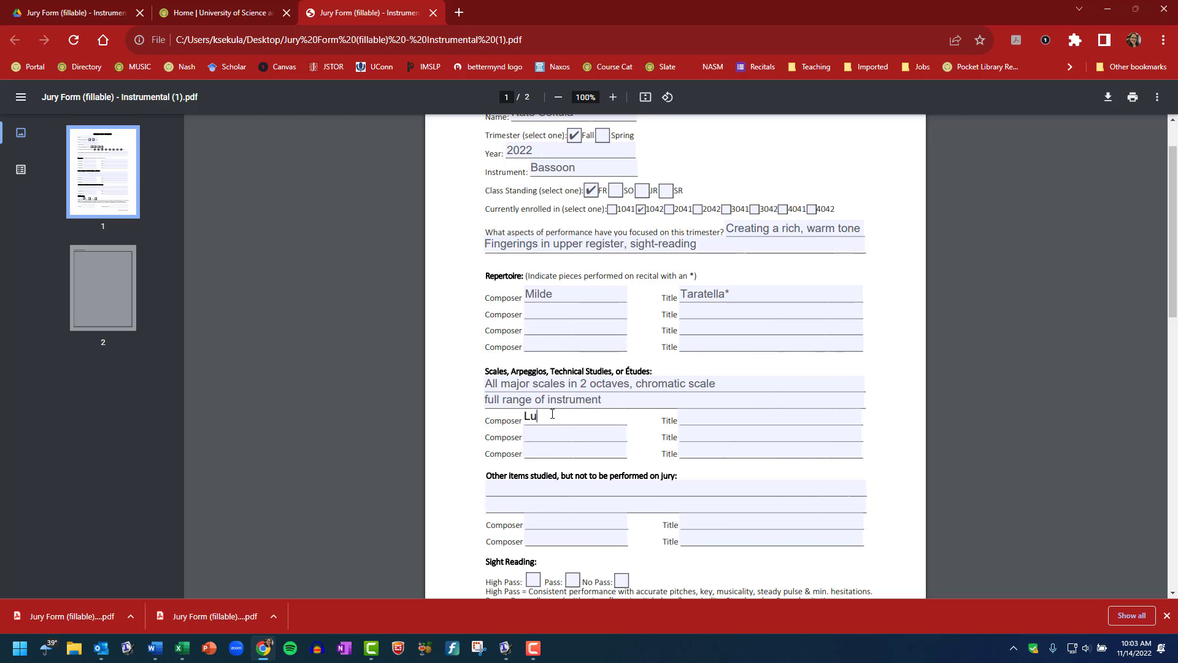
pyautogui.write('dwig Milde')
pyautogui.click(697, 419)
pyautogui.write('S')
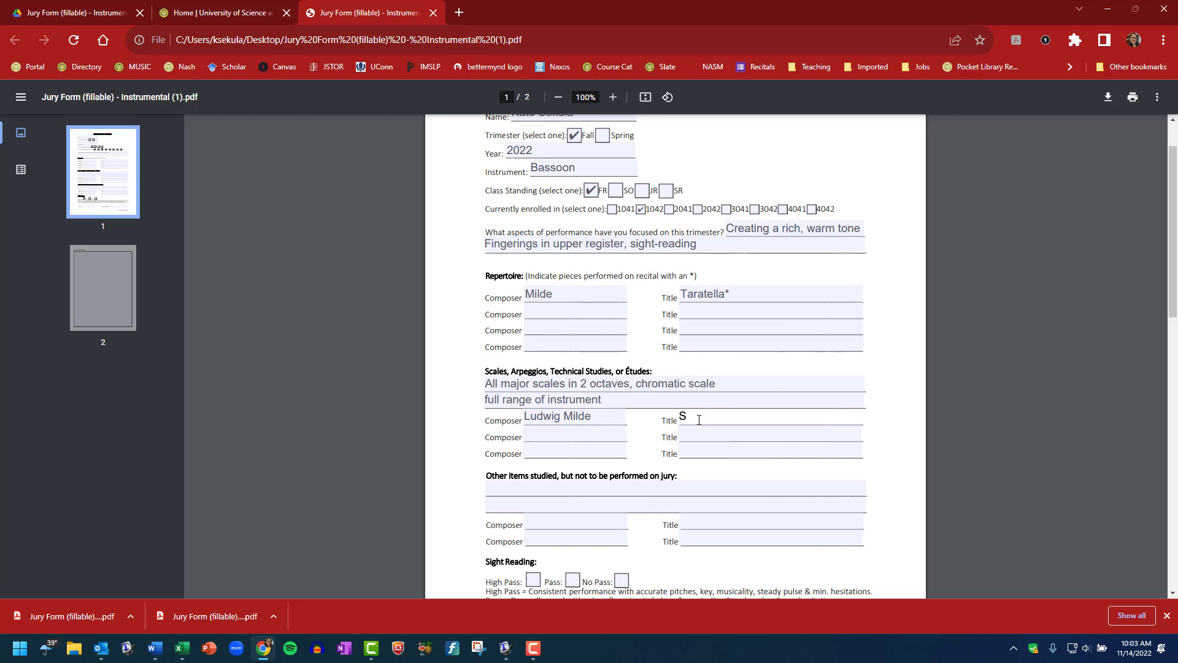
pyautogui.write('cale Studies 1-10')
pyautogui.click(609, 429)
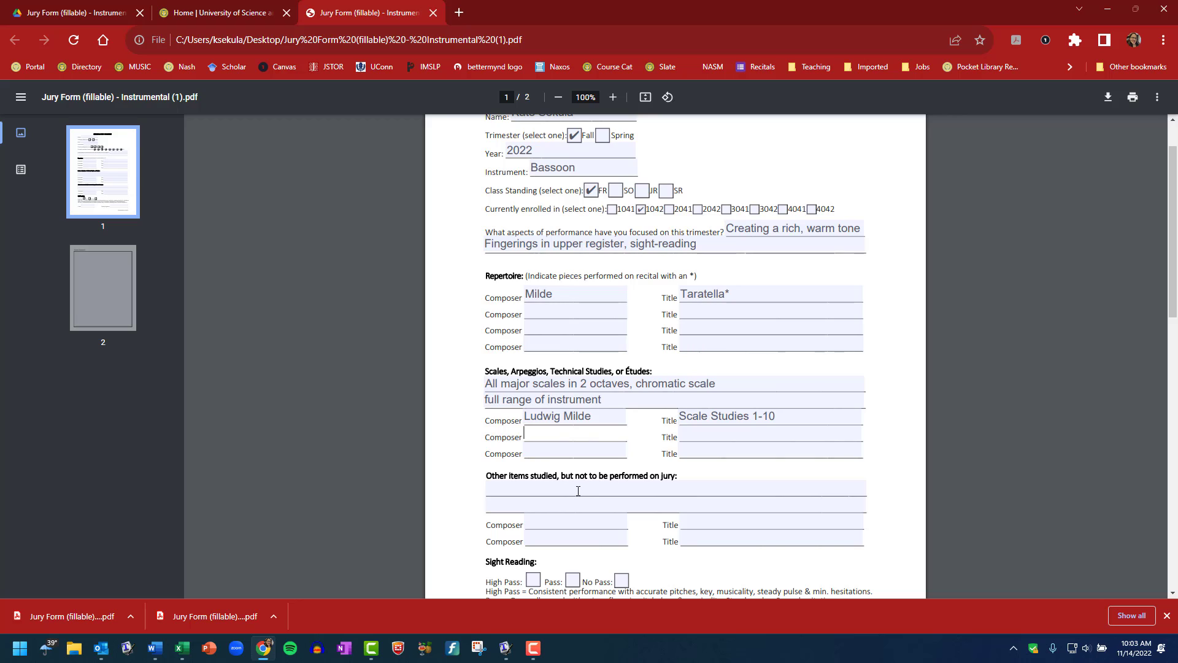
pyautogui.click(623, 492)
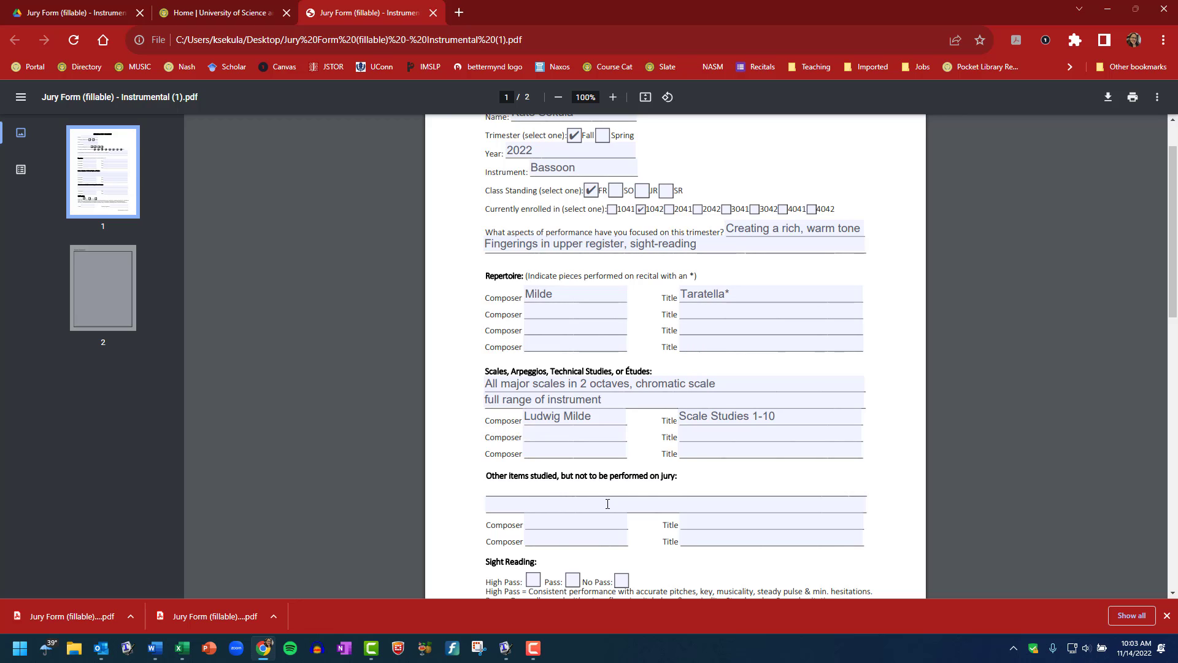
pyautogui.scroll(-1, 583, 465)
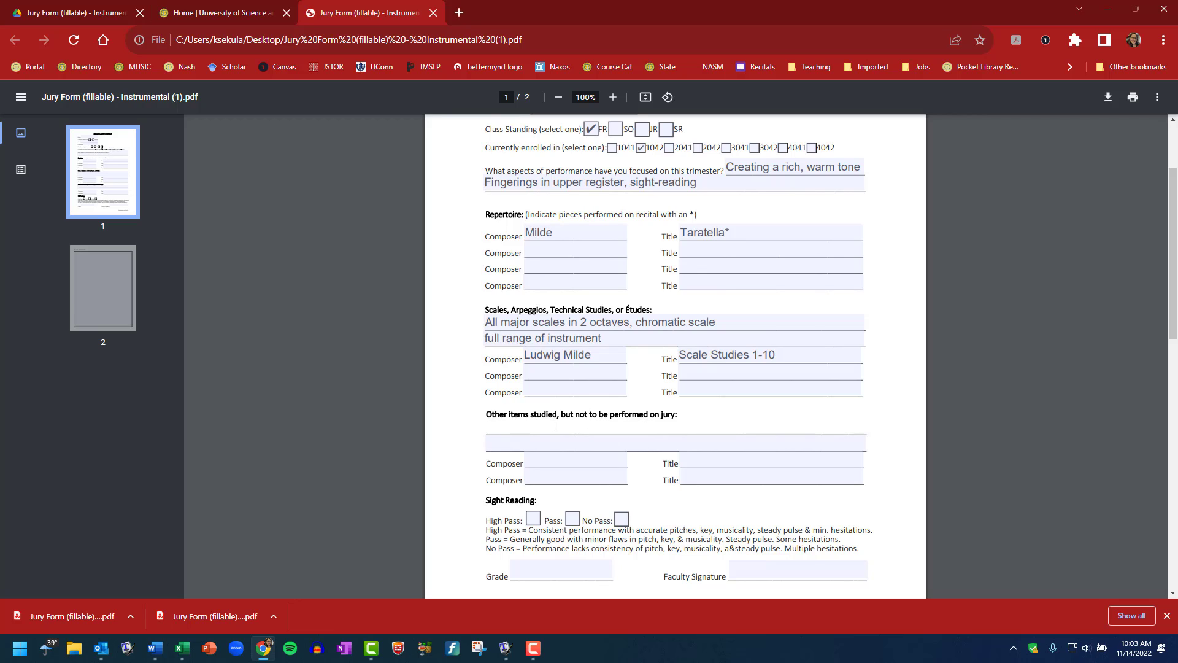
# Enter 'Melodic Minor scales' under Other items, plus Weber's 'Andante and Rondo', then review the form
pyautogui.write('Melodic Minor scales')
pyautogui.click(562, 462)
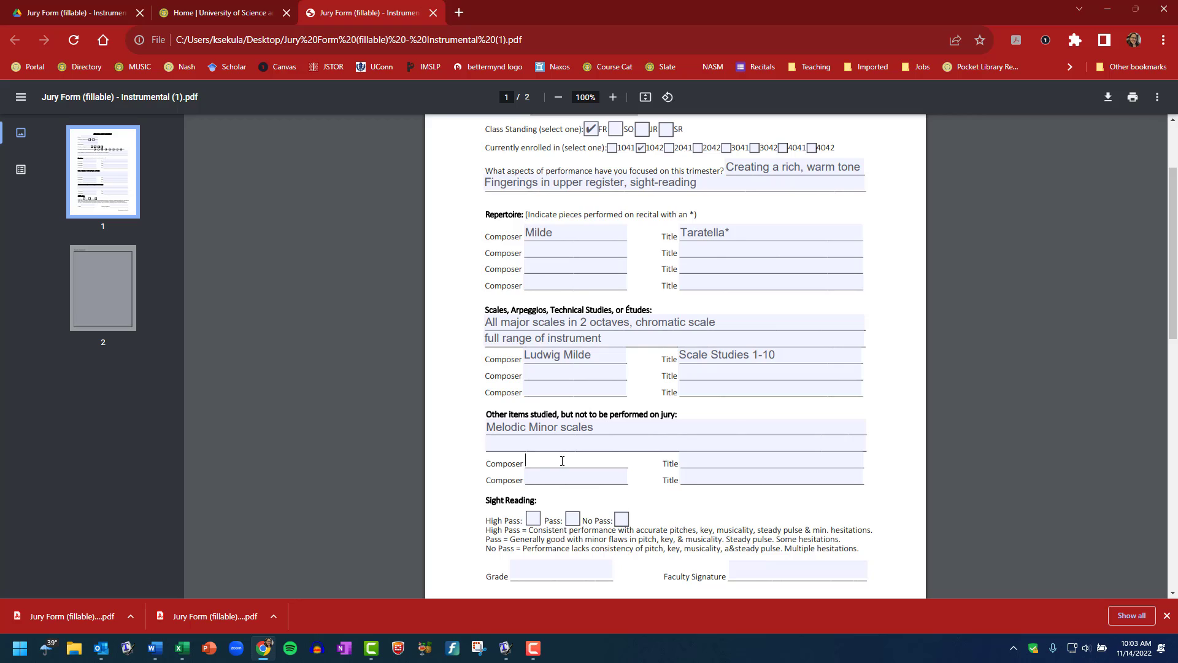
pyautogui.write('Weber')
pyautogui.click(681, 465)
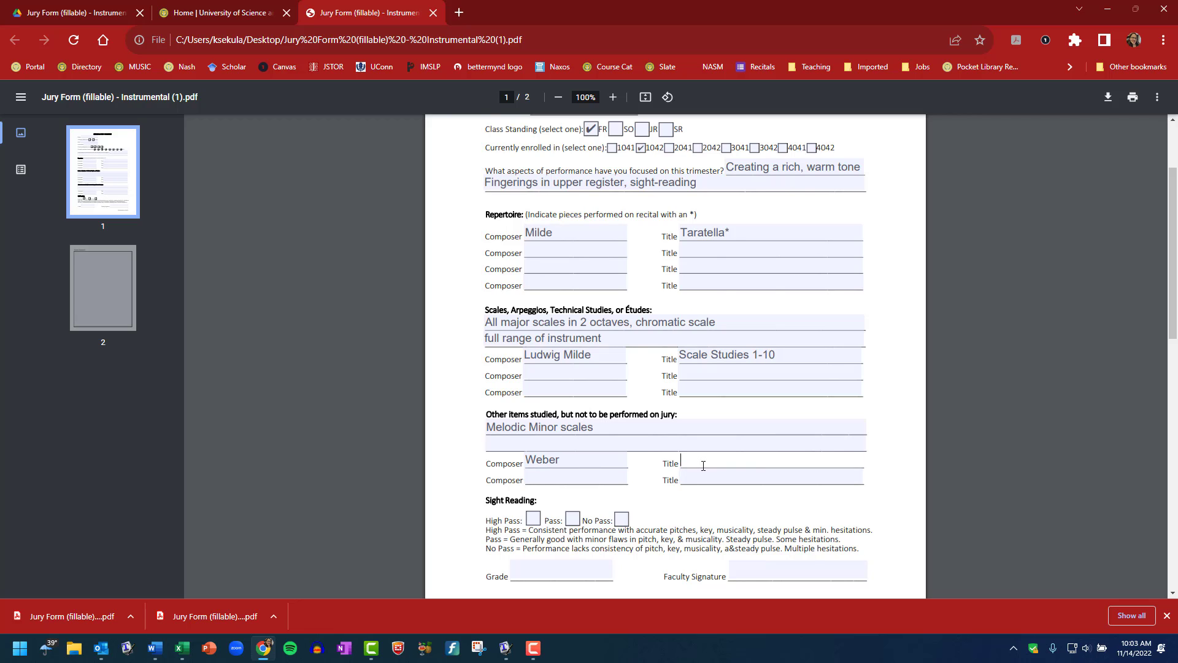
pyautogui.write('Andante and Rondo')
pyautogui.scroll(-1, 697, 446)
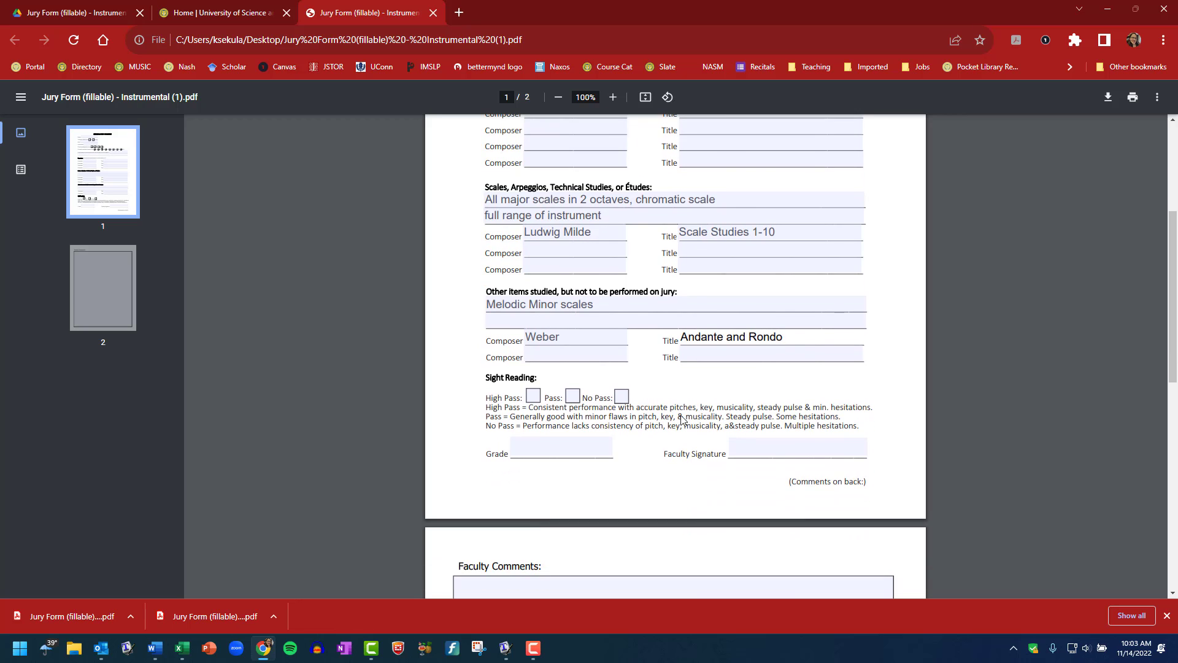
pyautogui.scroll(2, 698, 399)
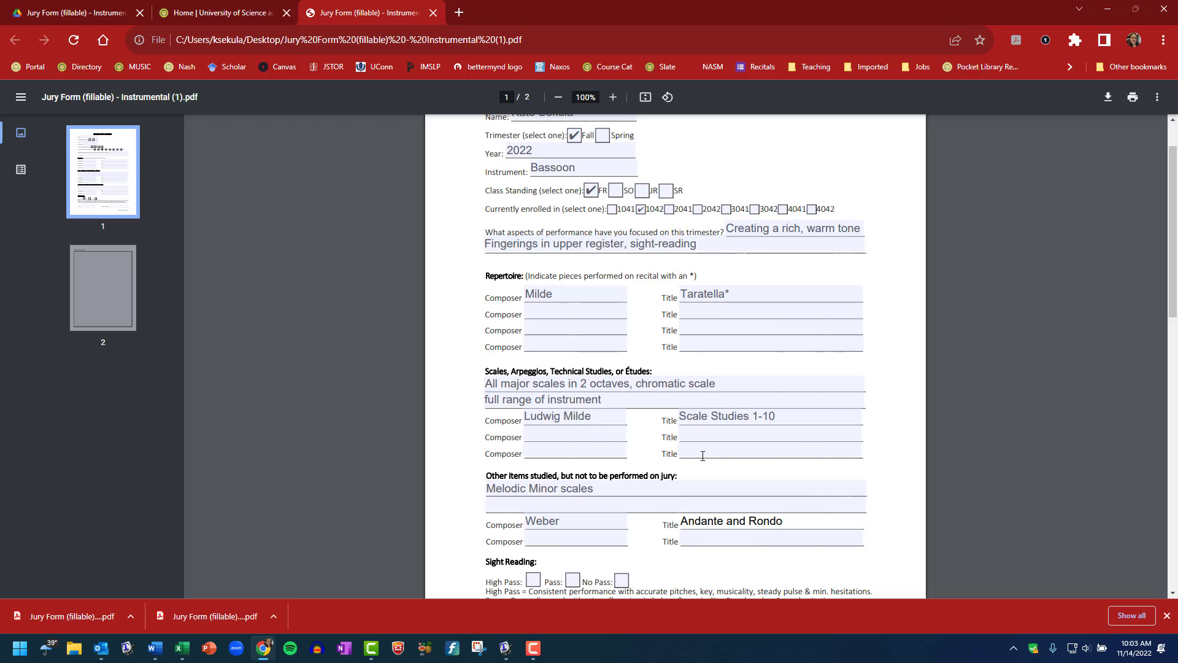
pyautogui.scroll(-3, 698, 399)
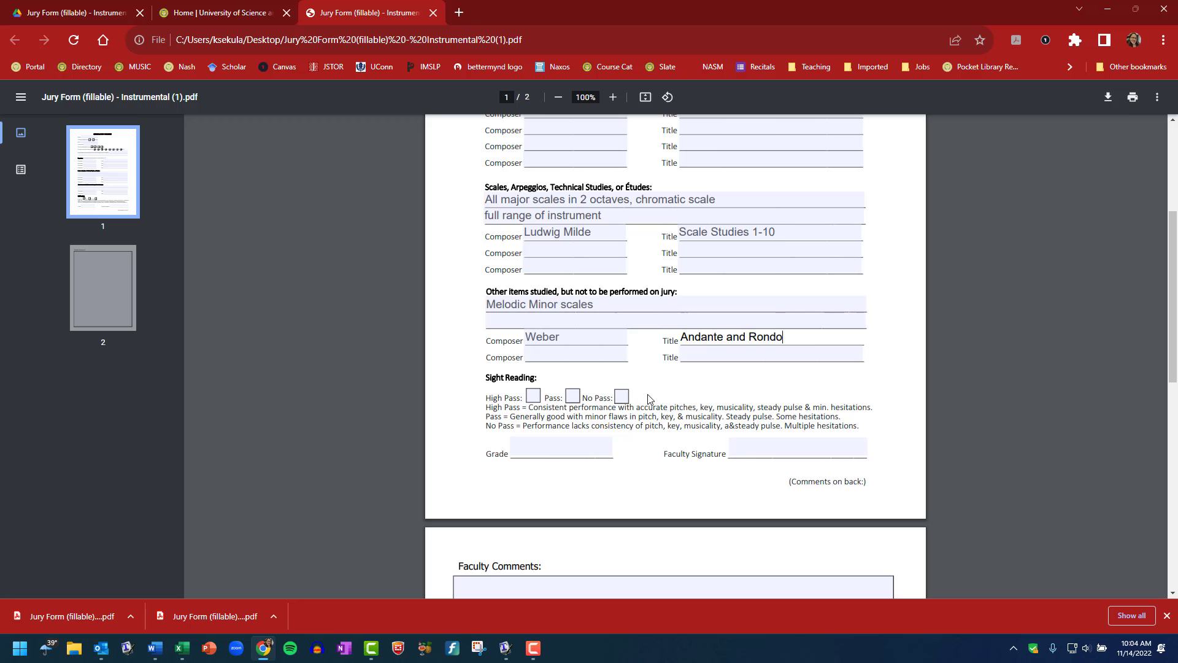
pyautogui.scroll(-3, 743, 395)
pyautogui.scroll(7, 742, 395)
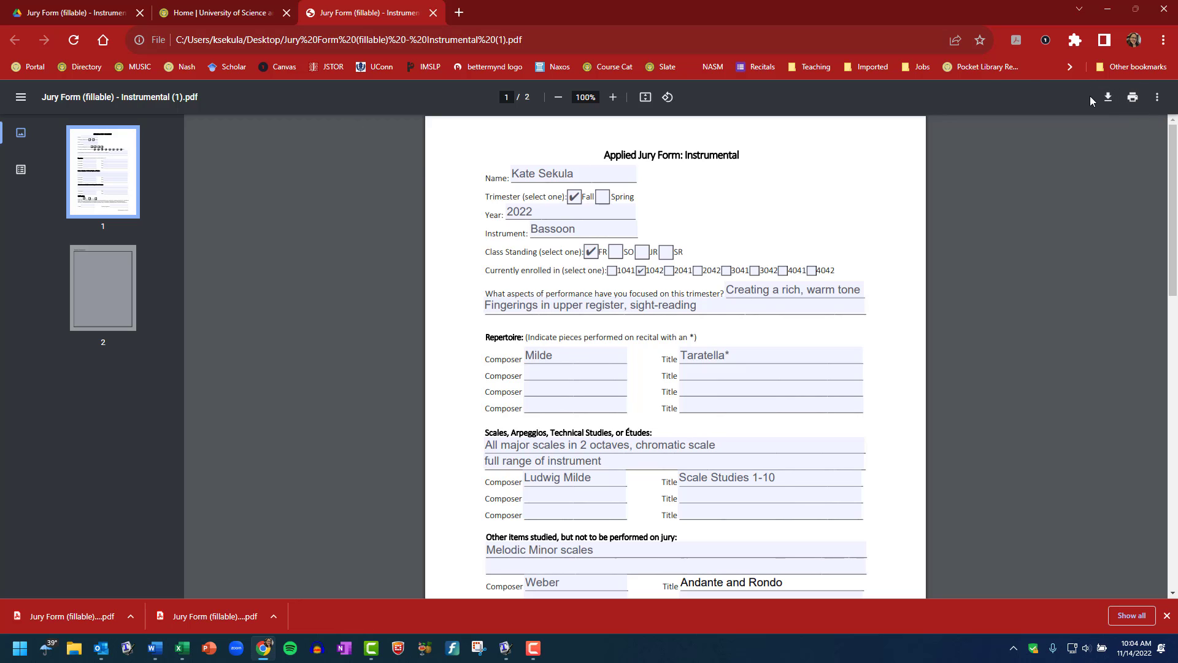
# Save the filled form as a PDF on the Desktop, prefixing the file name with the student's surname
pyautogui.click(1132, 97)
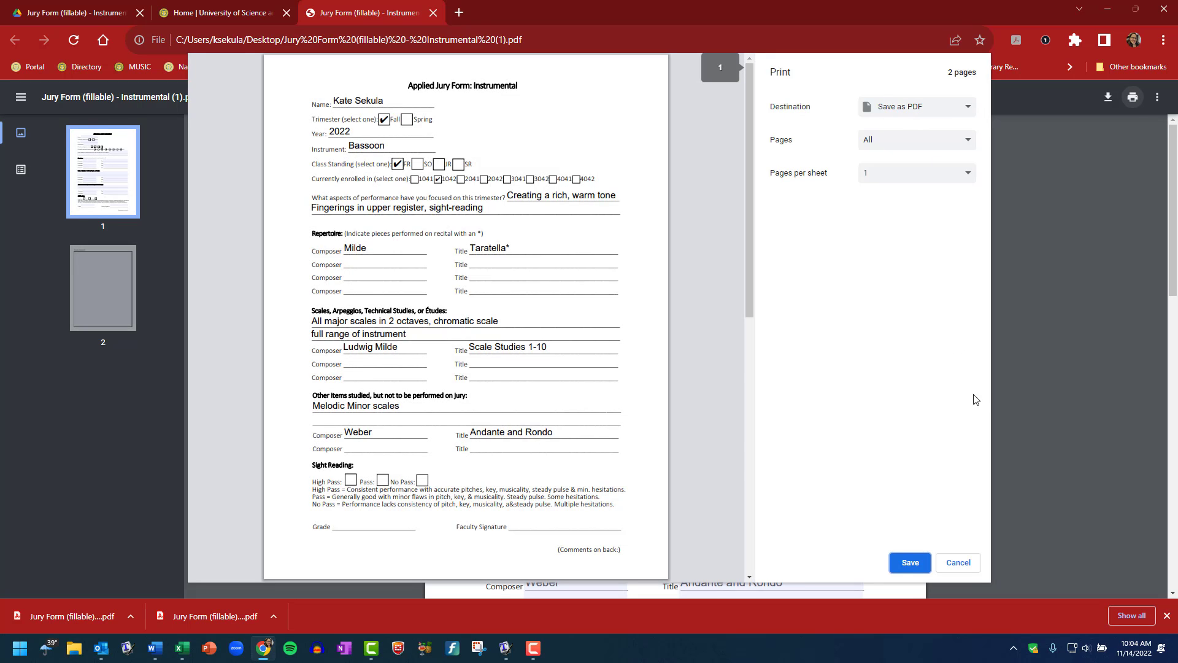
pyautogui.click(914, 565)
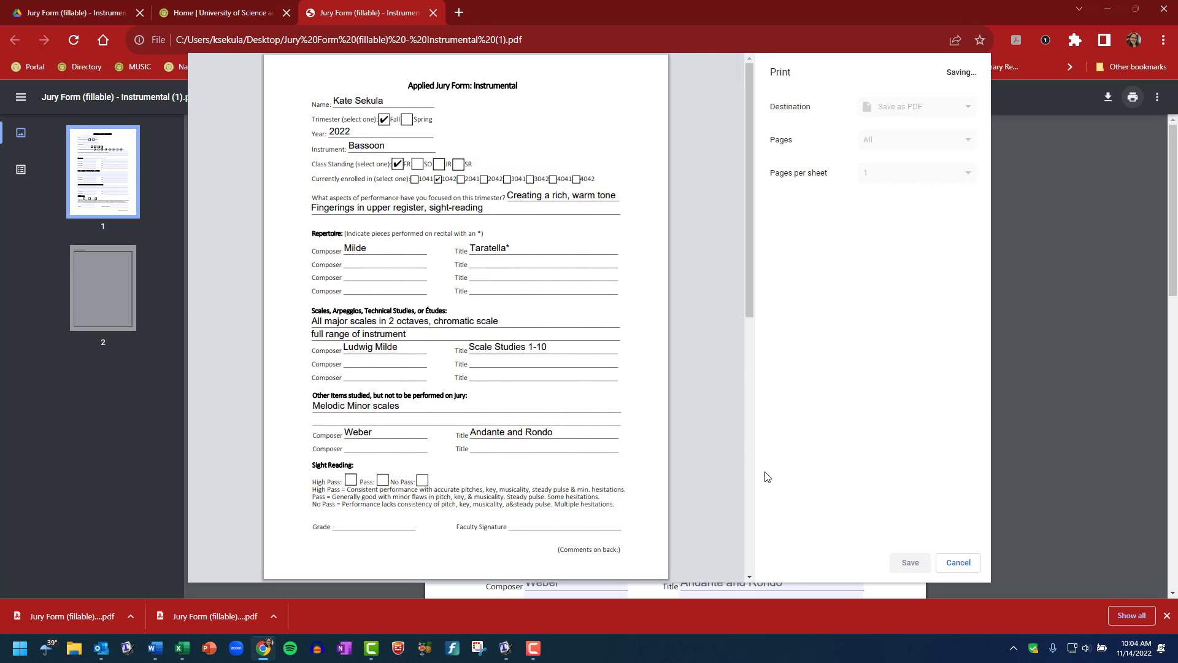
pyautogui.press('Home')
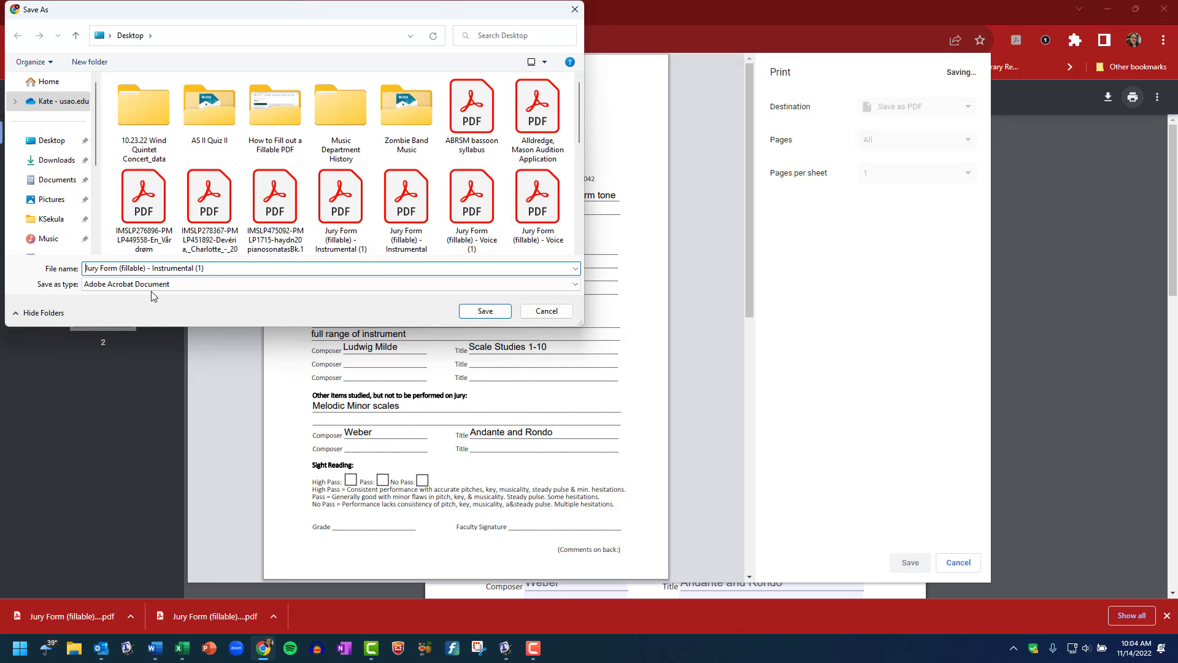
pyautogui.write('Sekula-')
pyautogui.click(489, 313)
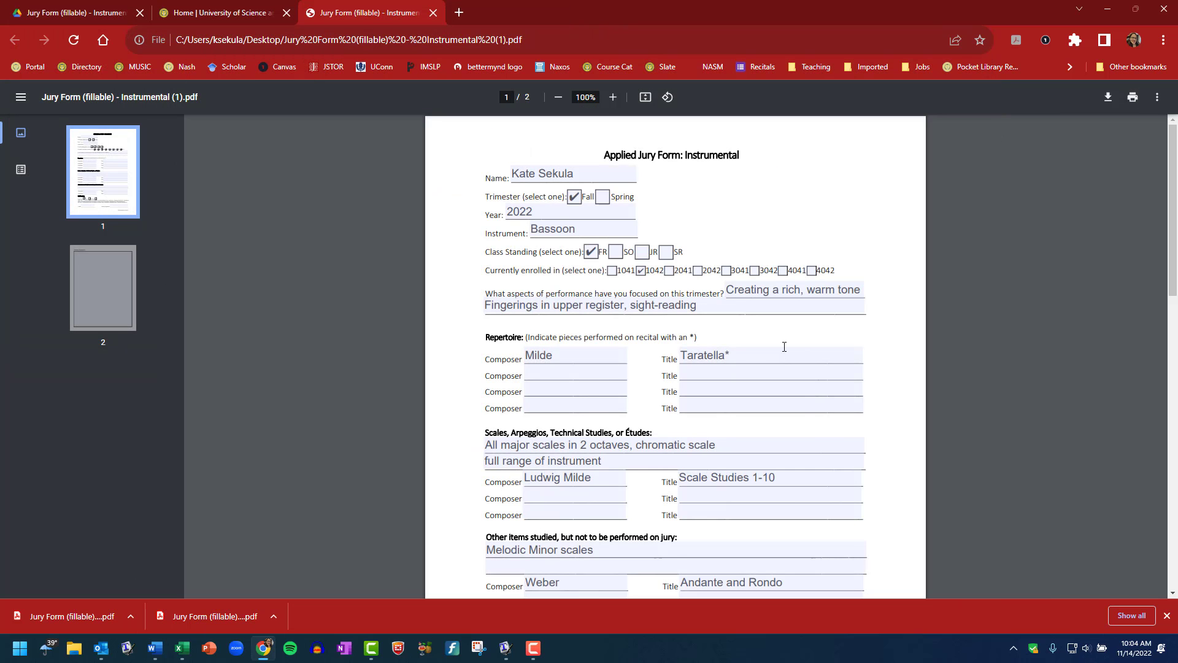
# Open the saved jury form in Acrobat, scroll through to confirm every entry, then close Acrobat
pyautogui.click(1109, 9)
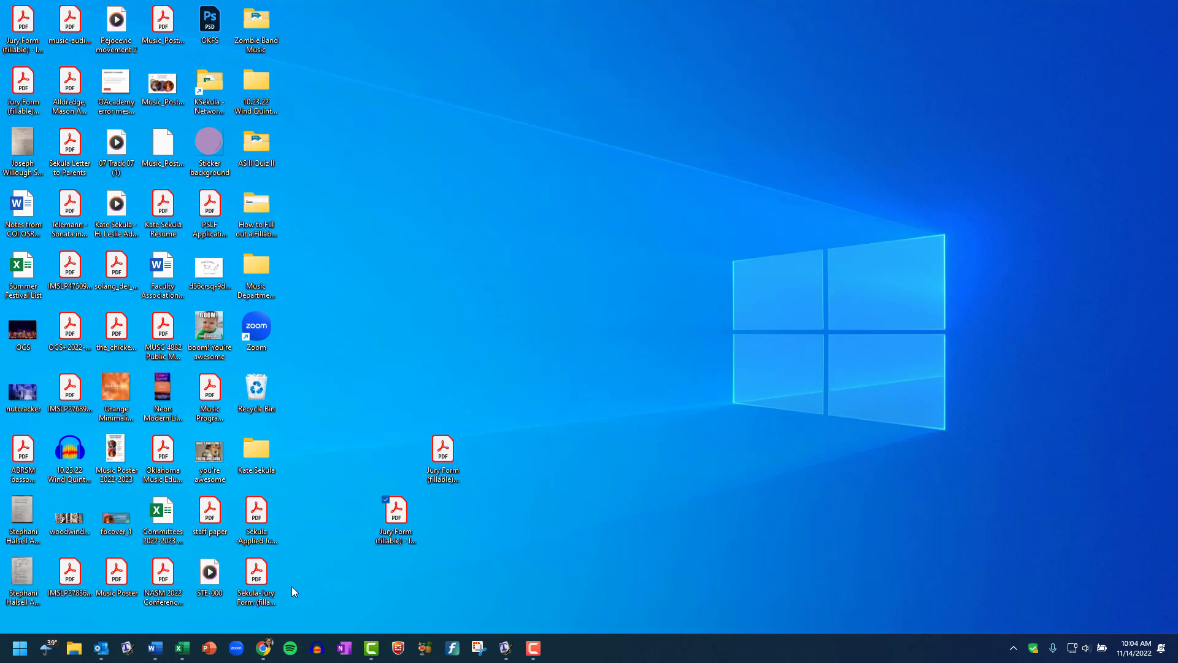
pyautogui.doubleClick(256, 574)
pyautogui.scroll(-5, 655, 468)
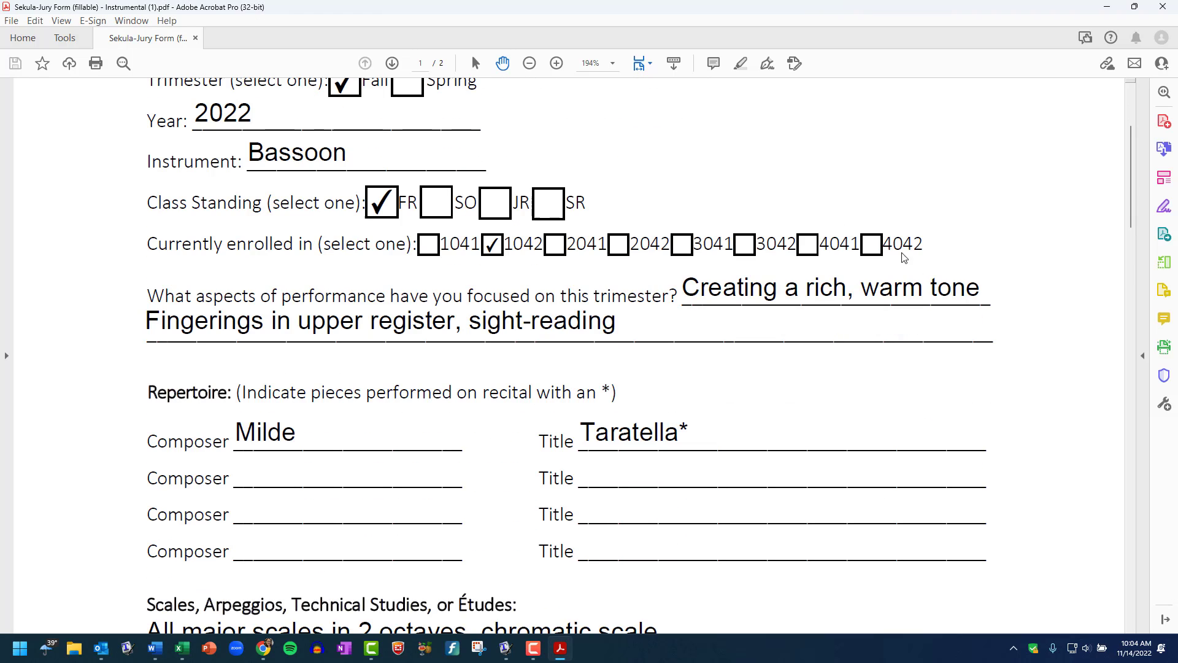
pyautogui.scroll(-4, 914, 263)
pyautogui.scroll(-6, 899, 258)
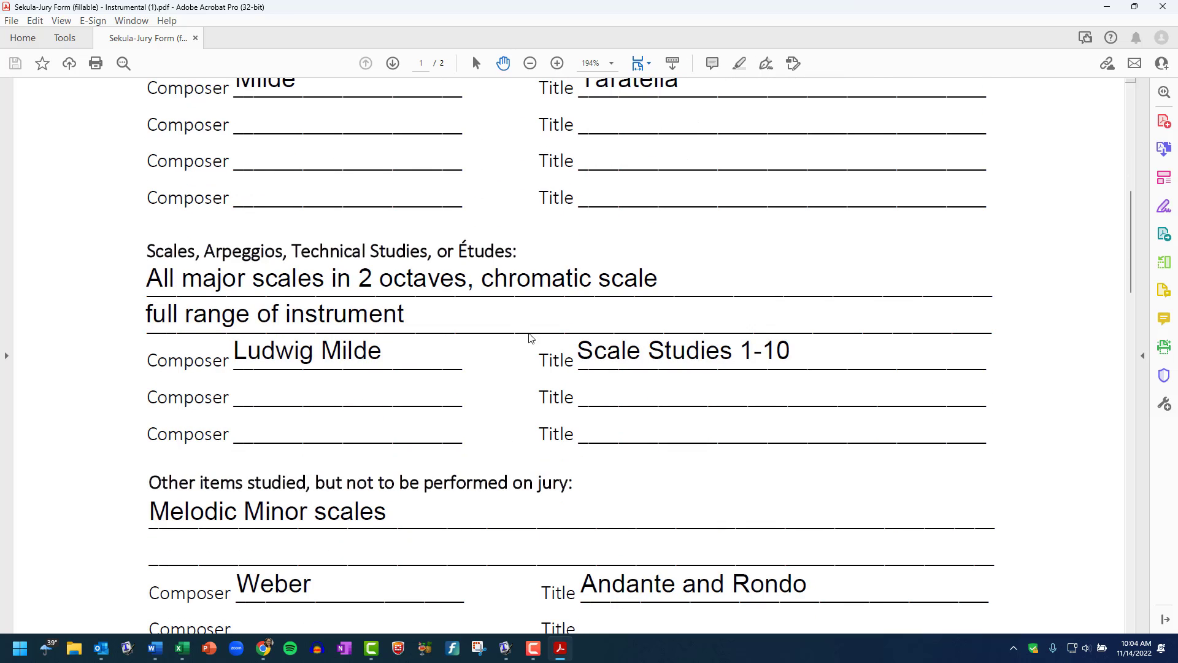
pyautogui.scroll(6, 540, 266)
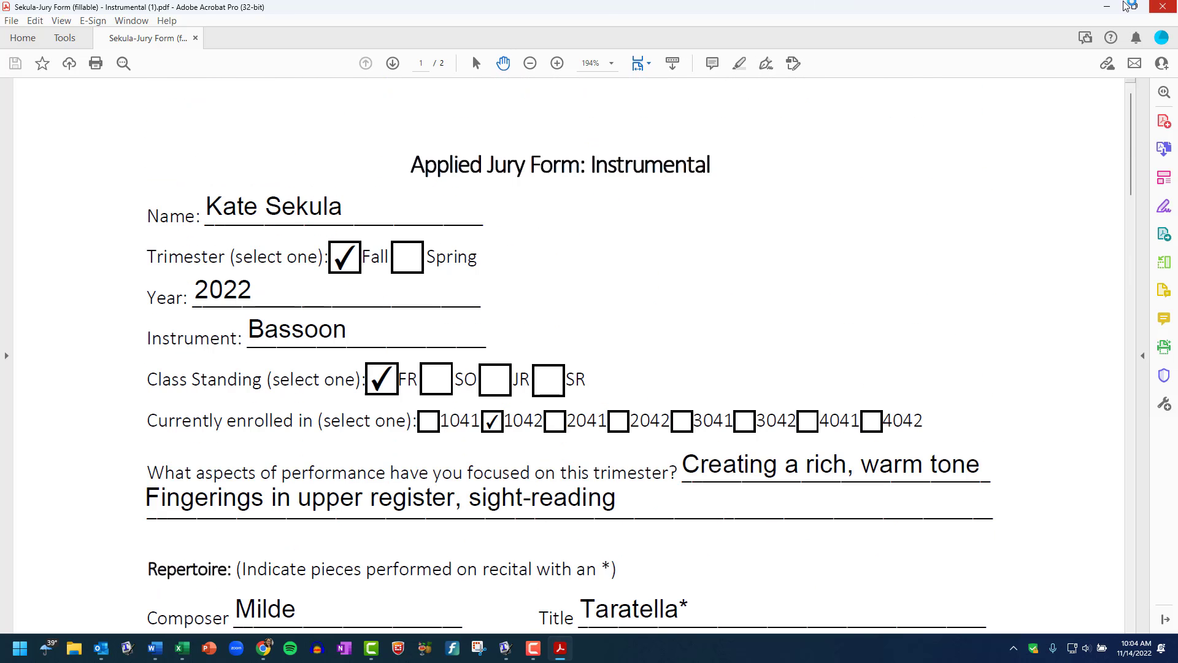
pyautogui.click(1162, 6)
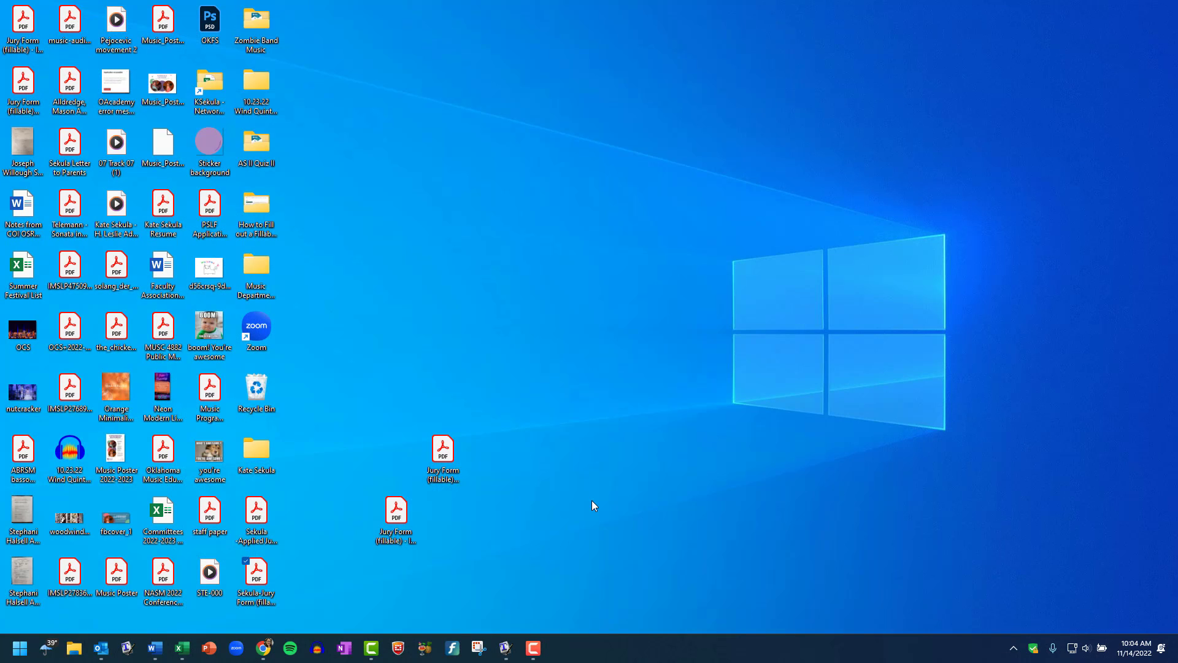